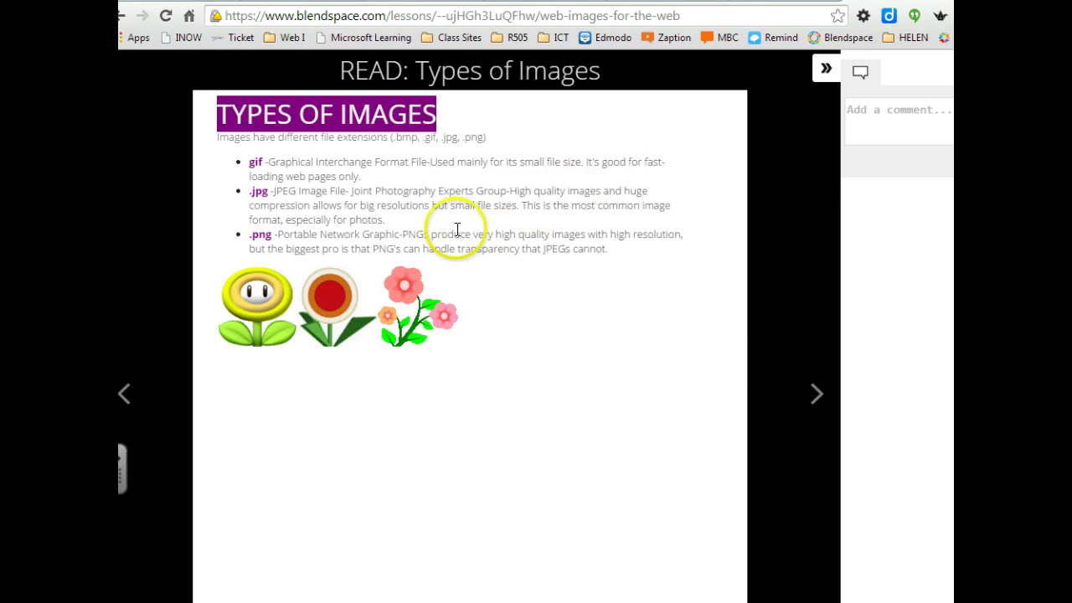
Highlight the small-file-size and transparency notes, then open the Visual.ly image formats guide in a new tab.
left_click_drag(455, 205, 527, 201)
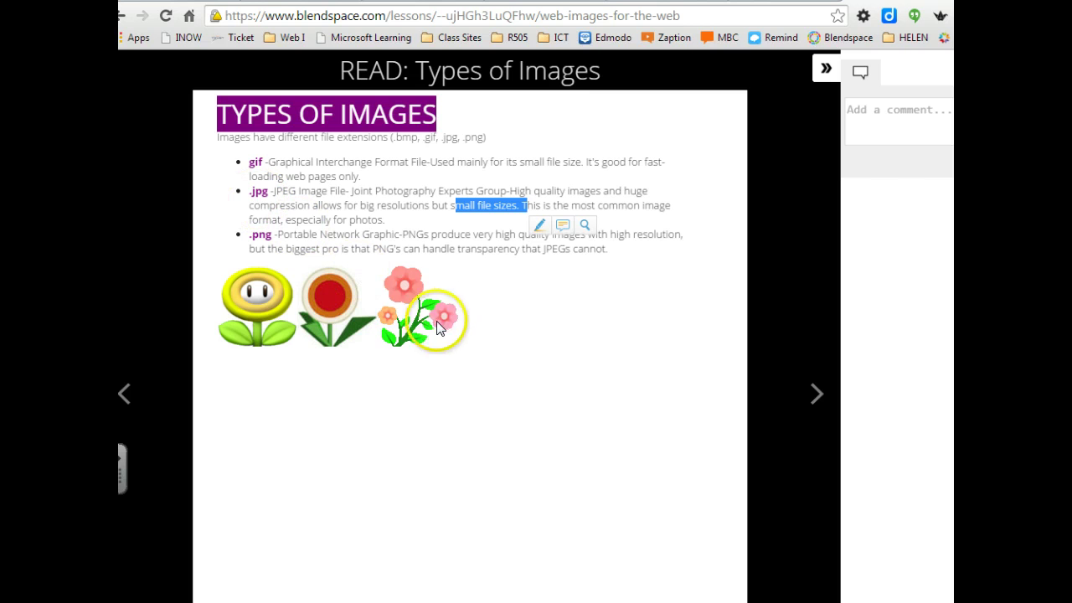
double_click(488, 248)
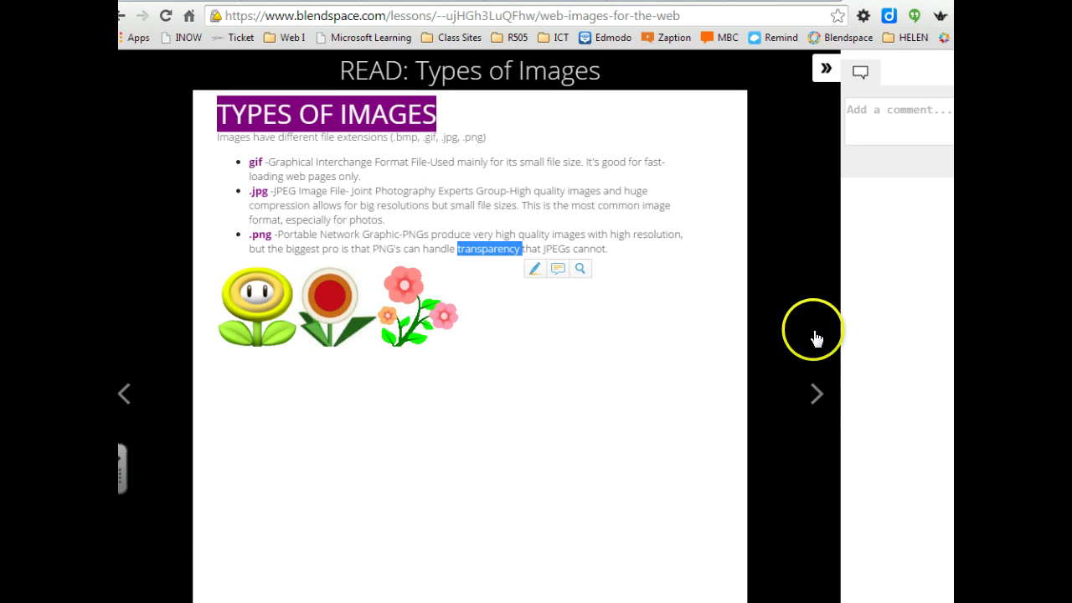
left_click(816, 395)
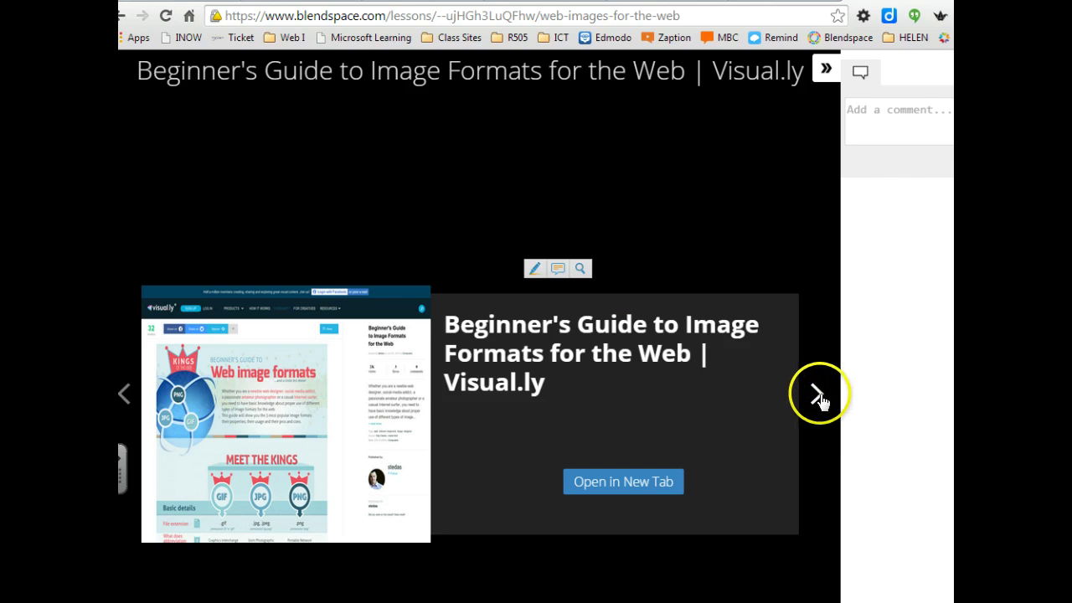
left_click(819, 397)
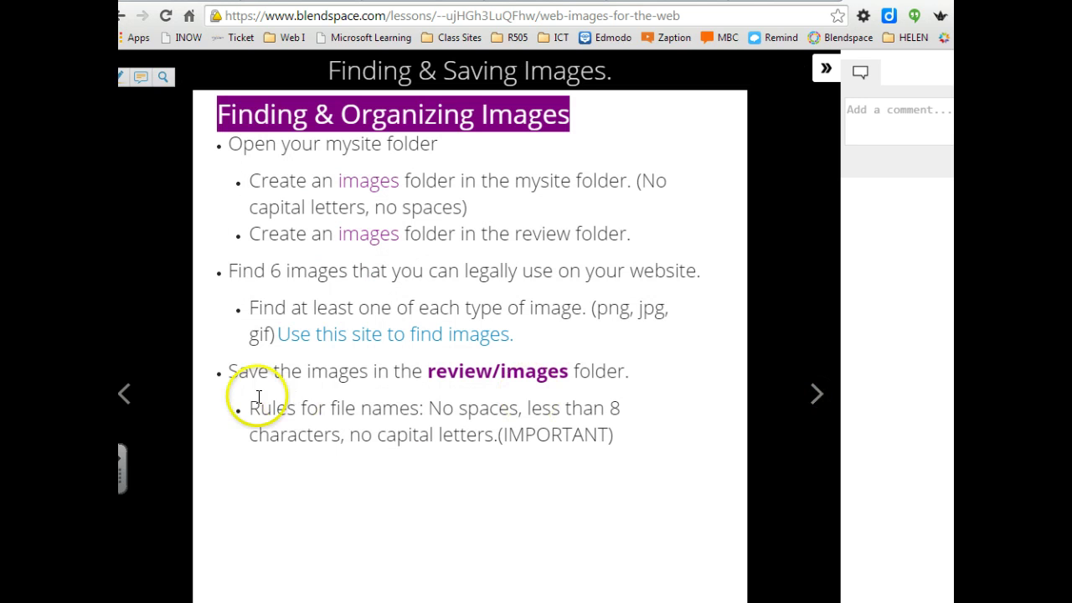
left_click(125, 395)
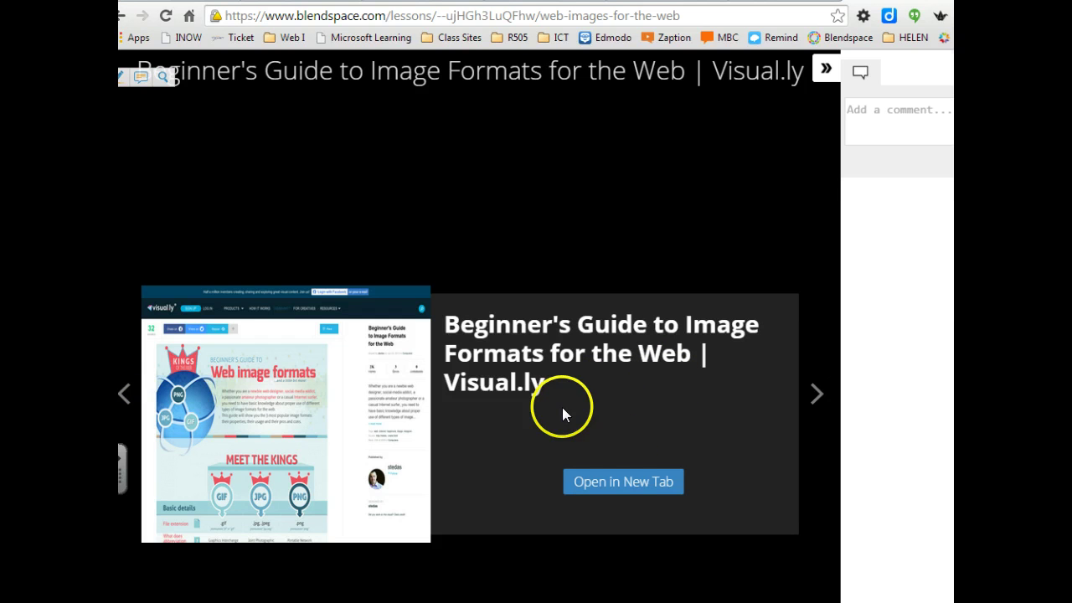
left_click(620, 482)
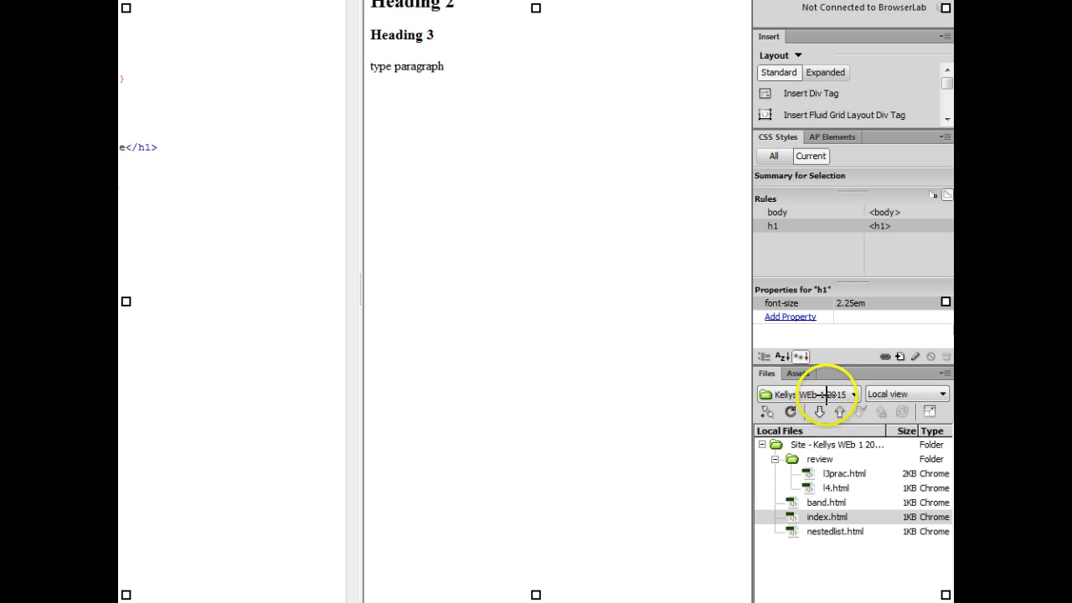
Create a new folder named images in the site root.
left_click_drag(828, 364, 712, 464)
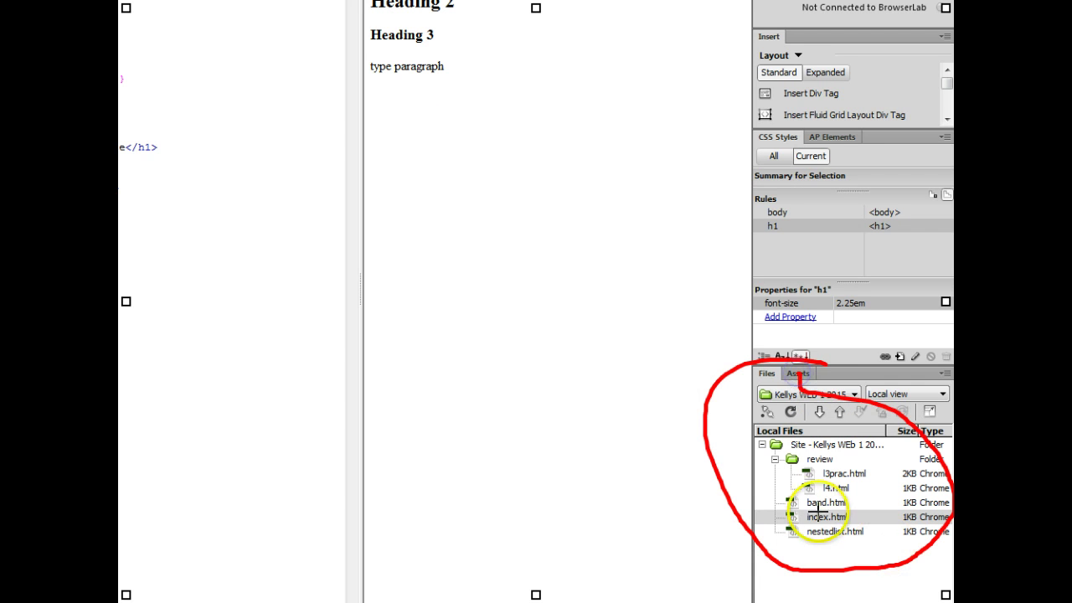
key("Escape")
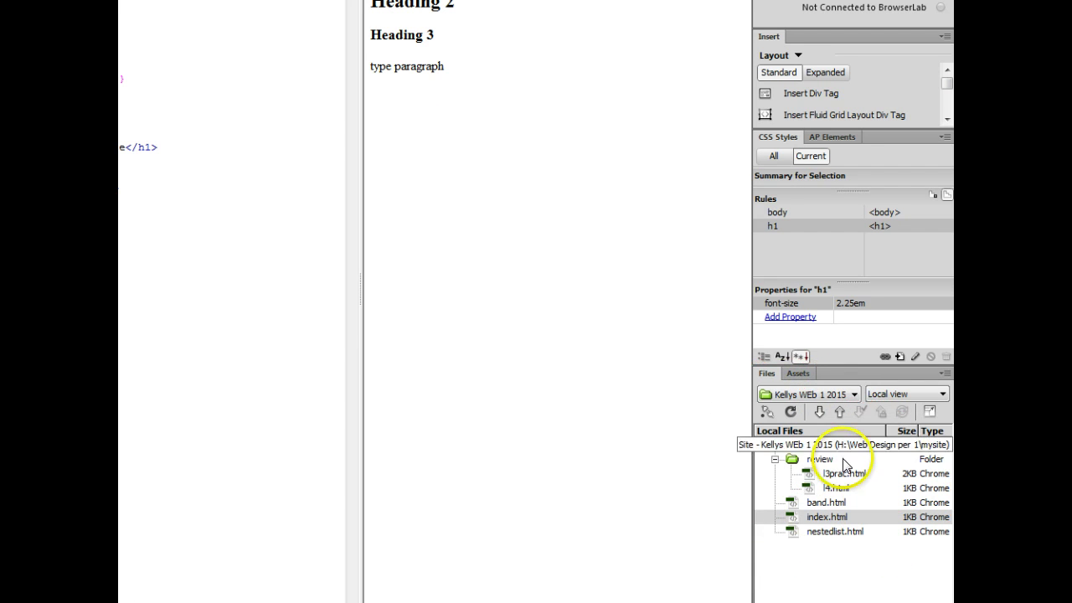
left_click(817, 445)
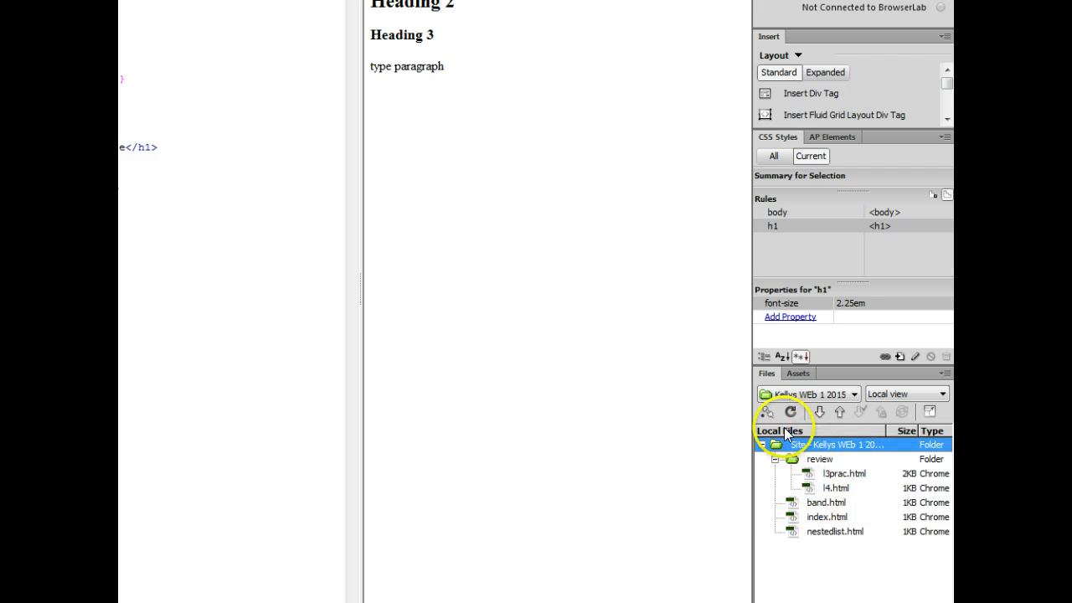
right_click(856, 447)
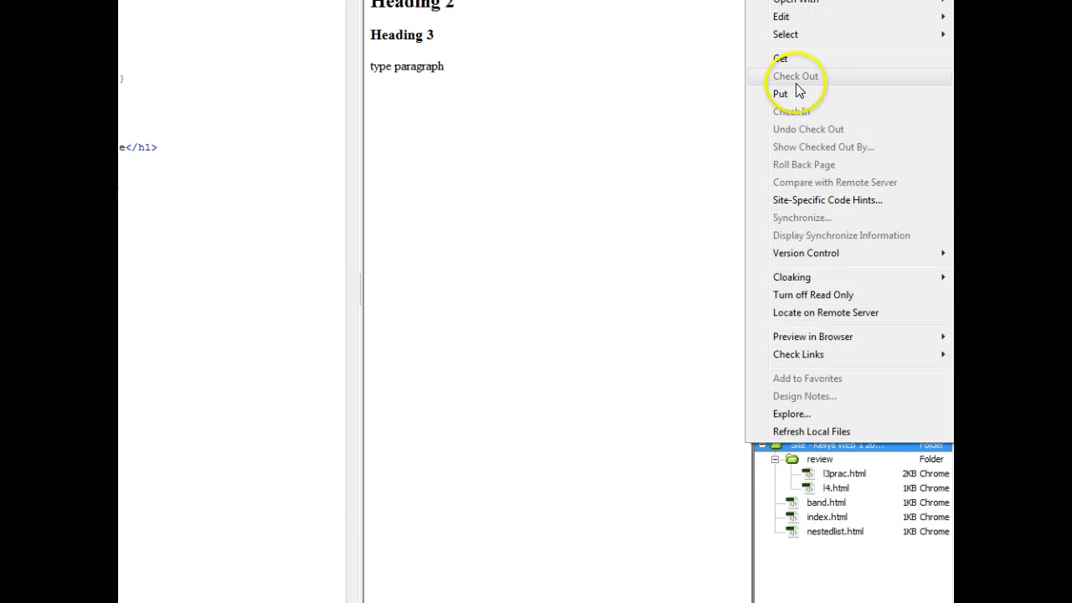
left_click(792, 2)
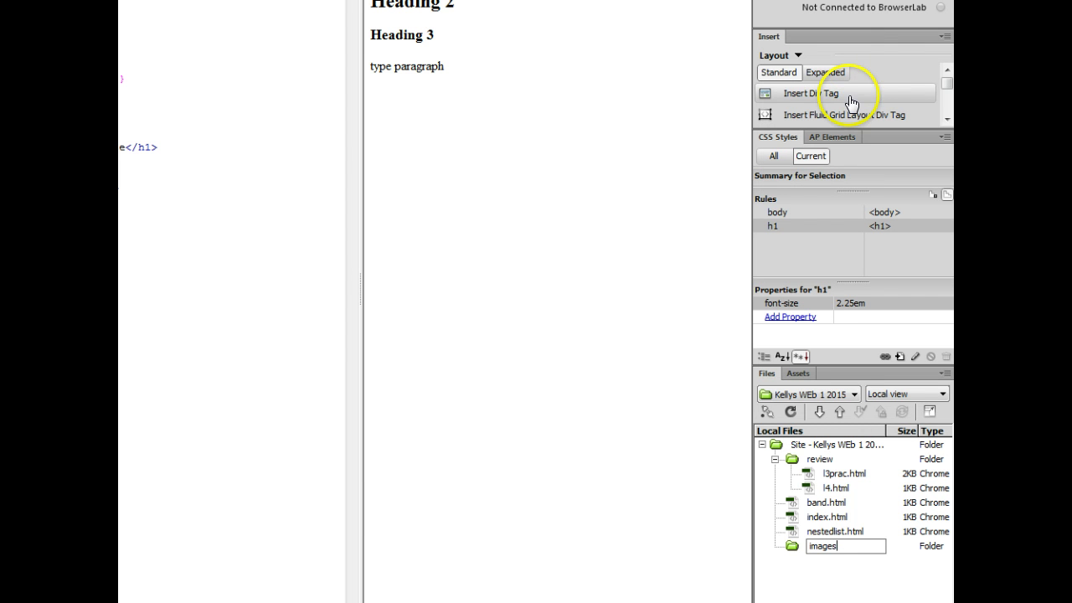
left_click(809, 569)
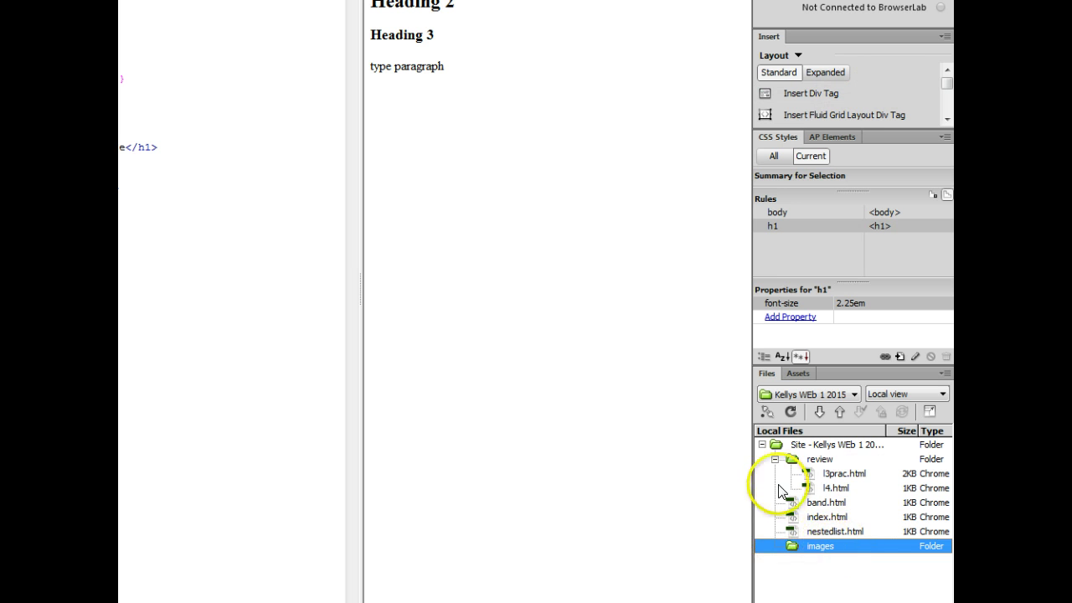
Create another images folder inside the review folder.
left_click(775, 459)
right_click(822, 466)
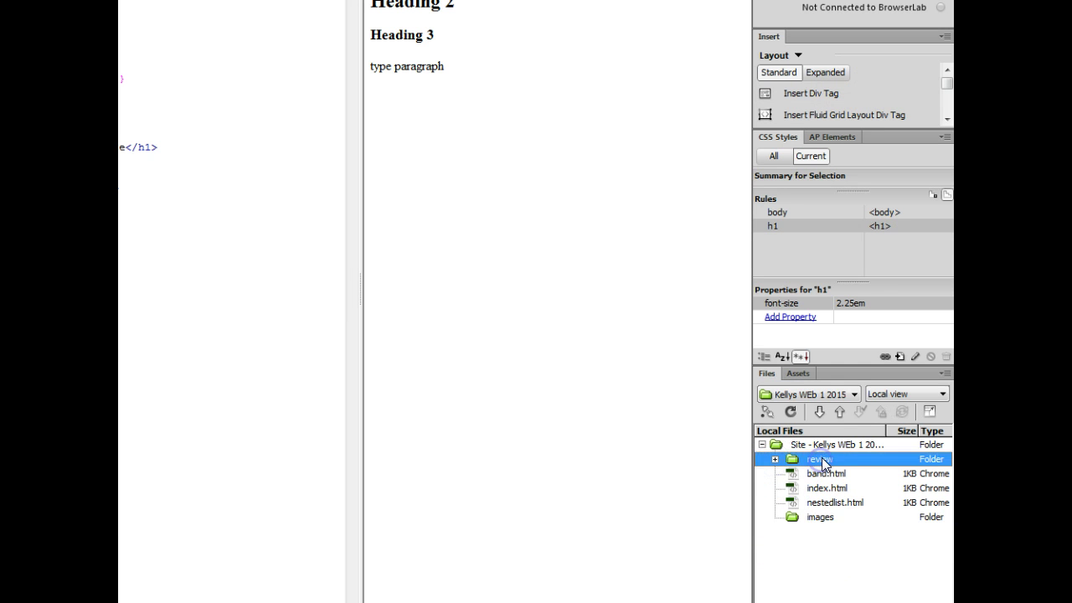
left_click(817, 5)
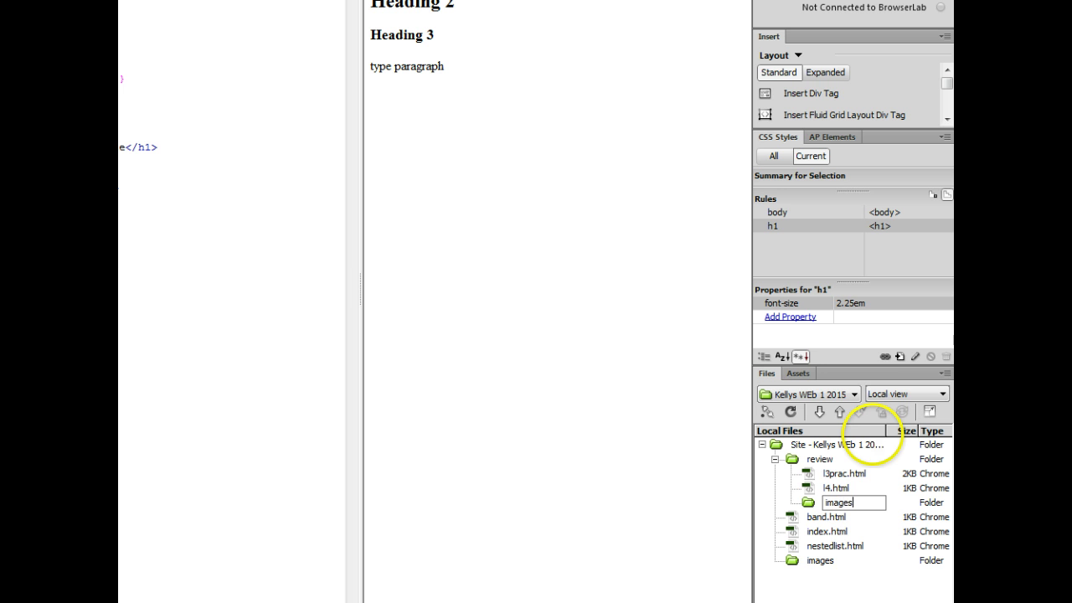
left_click(872, 561)
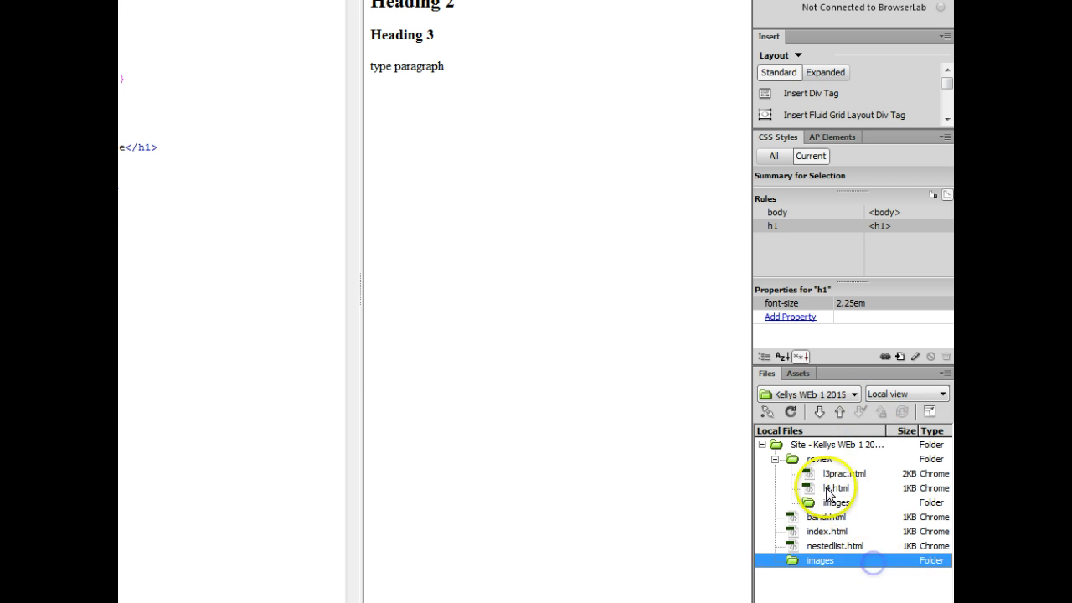
left_click(825, 505)
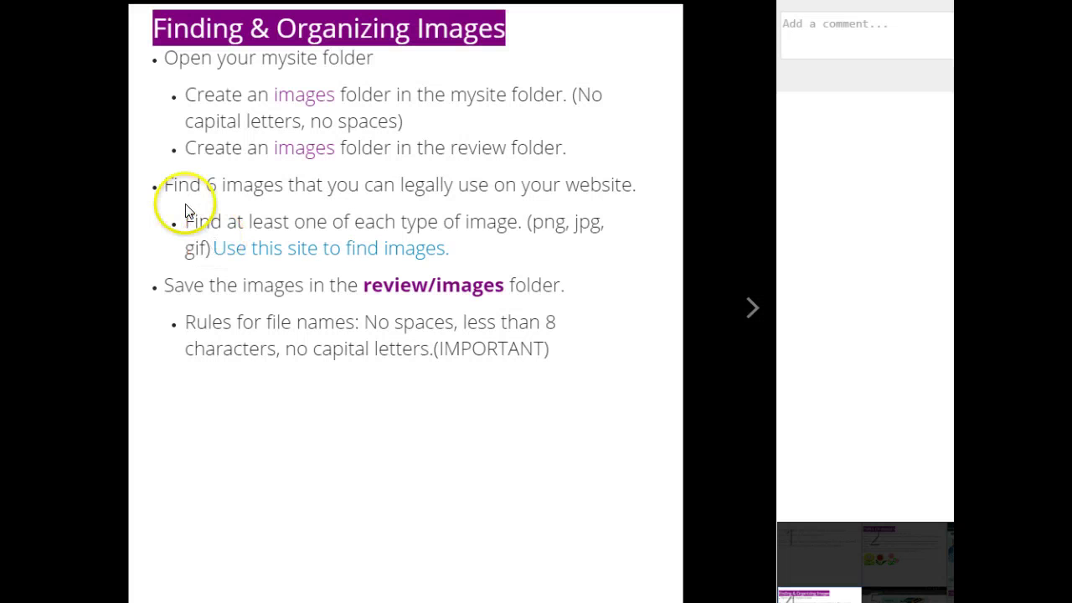
Highlight the six-legal-images task, then open the Free Images Symbaloo page in a new tab.
left_click_drag(170, 182, 638, 186)
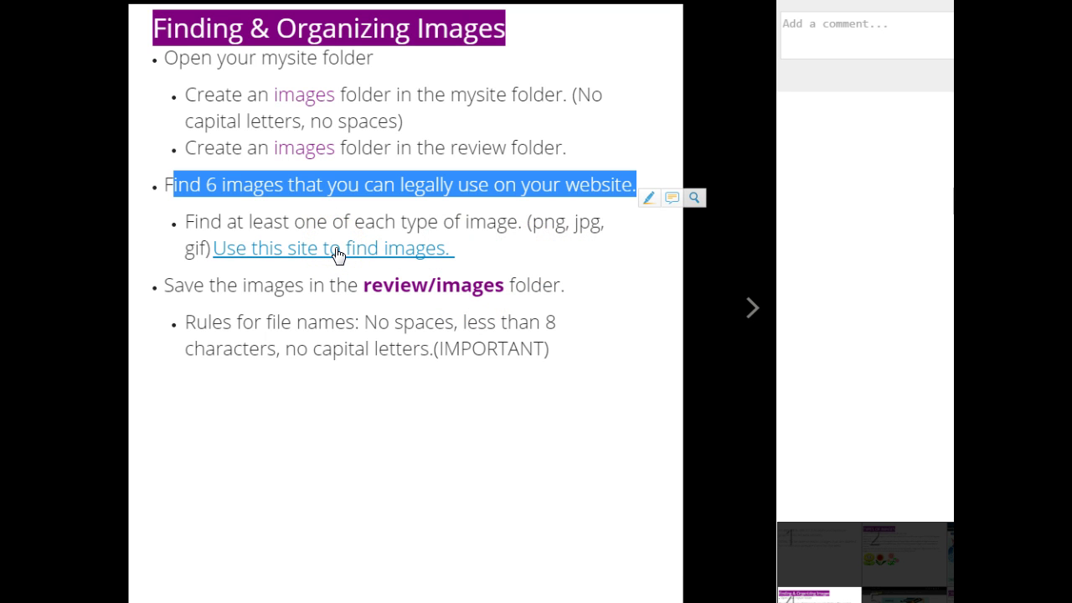
left_click(750, 308)
left_click(558, 335)
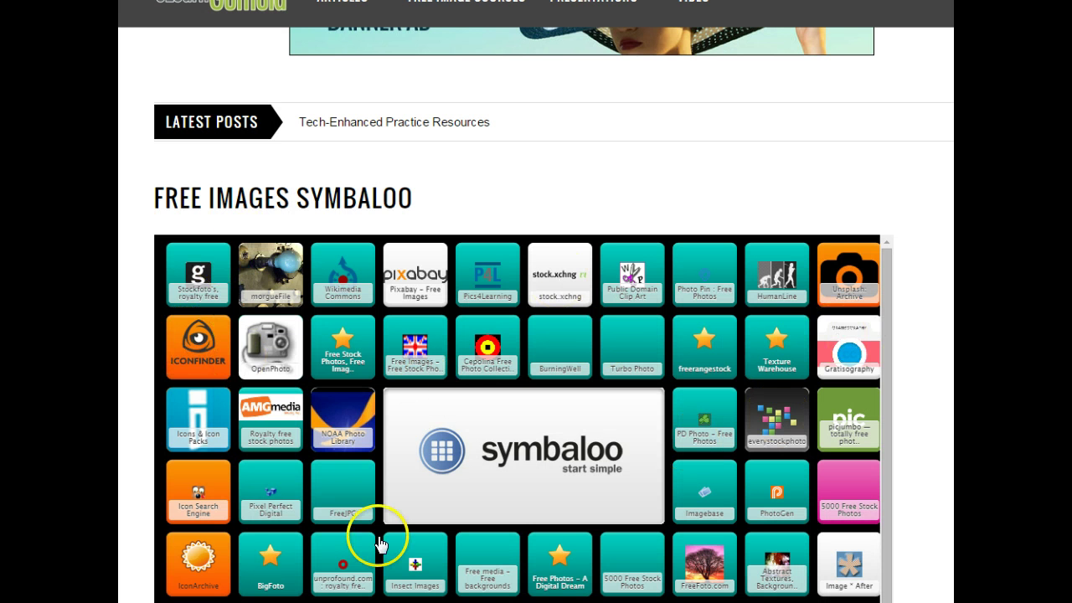
Search morgueFile for sunset and view the details of photo 20140804_071028.jpg.
left_click(276, 280)
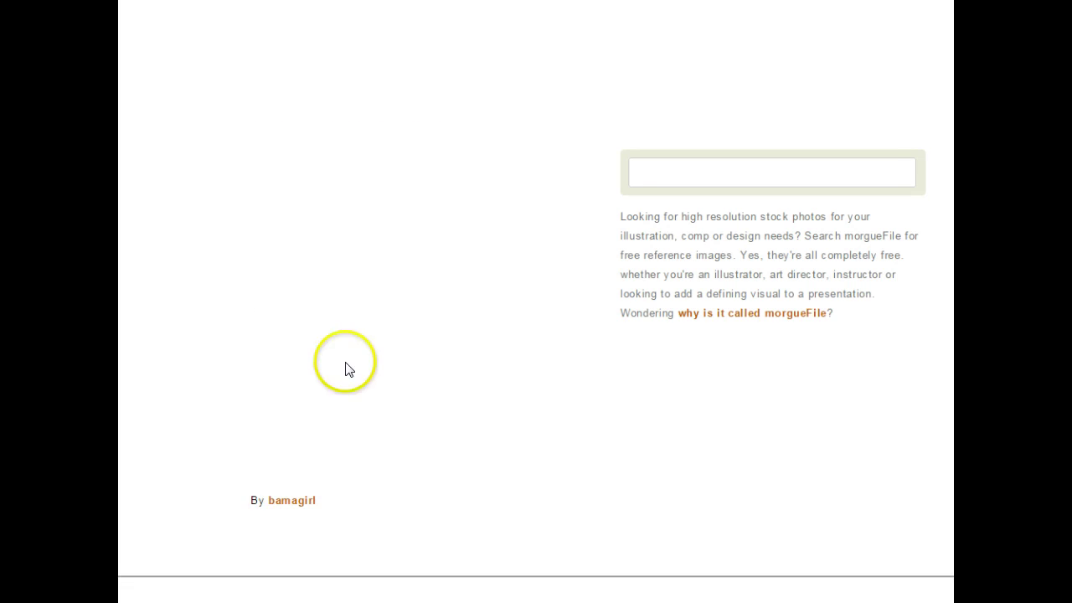
left_click(675, 172)
left_click(674, 174)
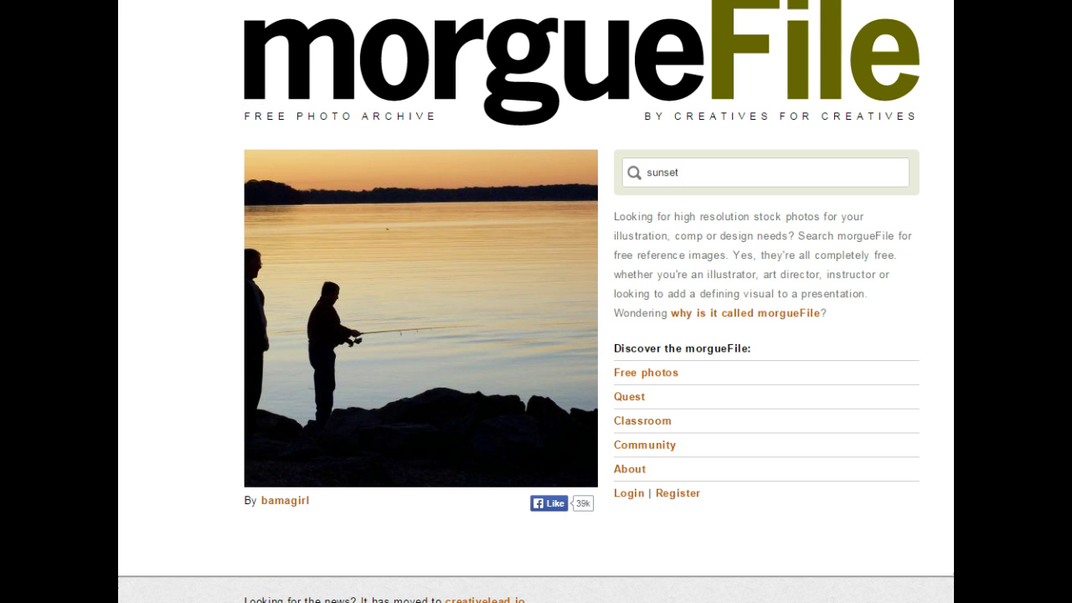
key("Return")
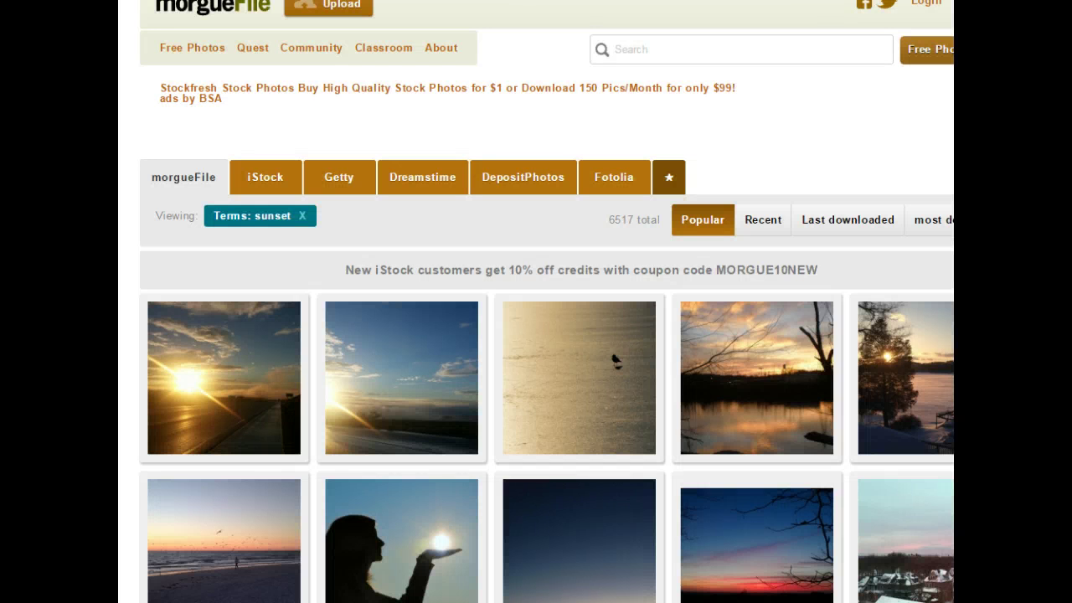
left_click(222, 412)
mouse_move(593, 457)
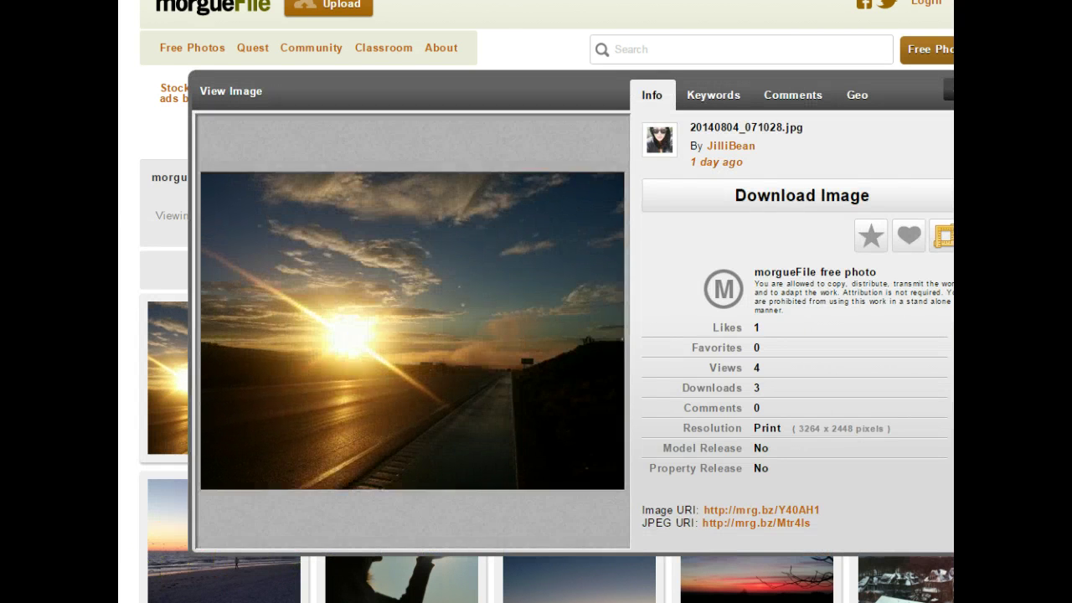
scroll(712, 251, "down", 1)
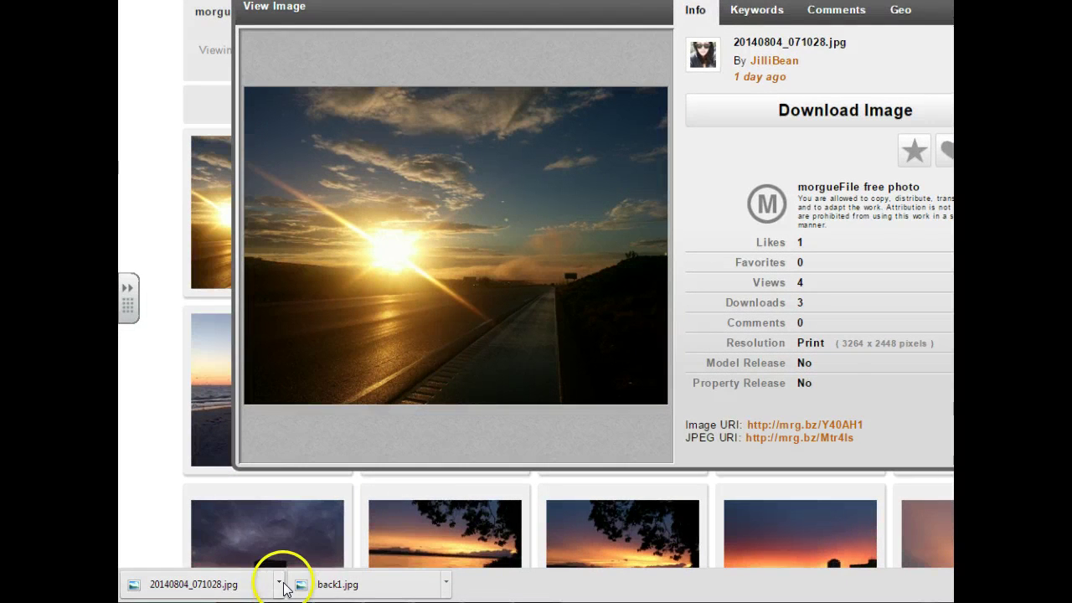
Show the downloaded 20140804_071028 in its folder and drag it onto the Photoshop canvas.
left_click(280, 582)
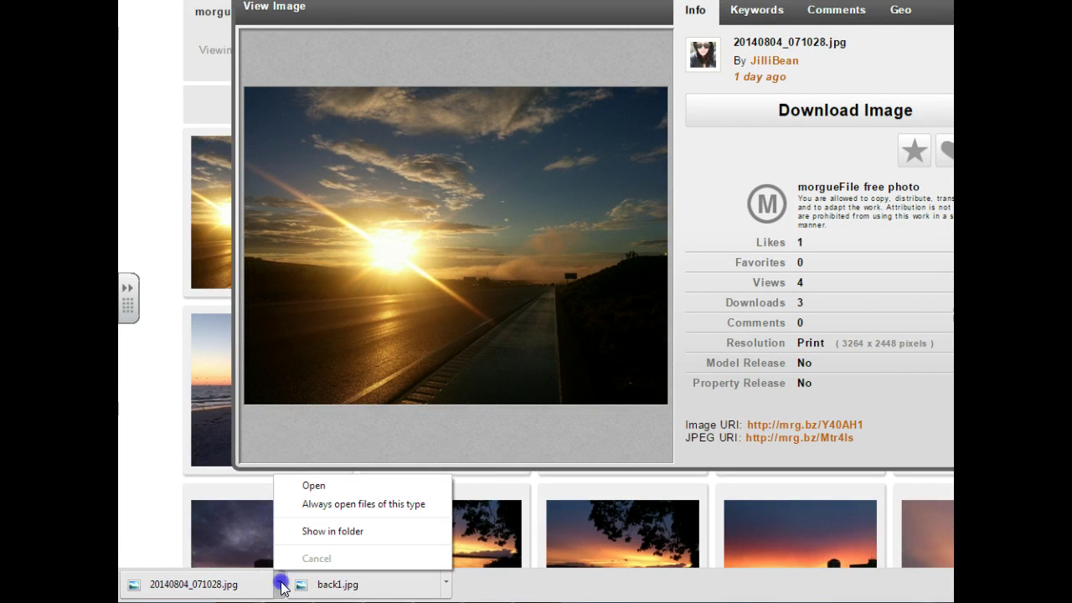
left_click(334, 531)
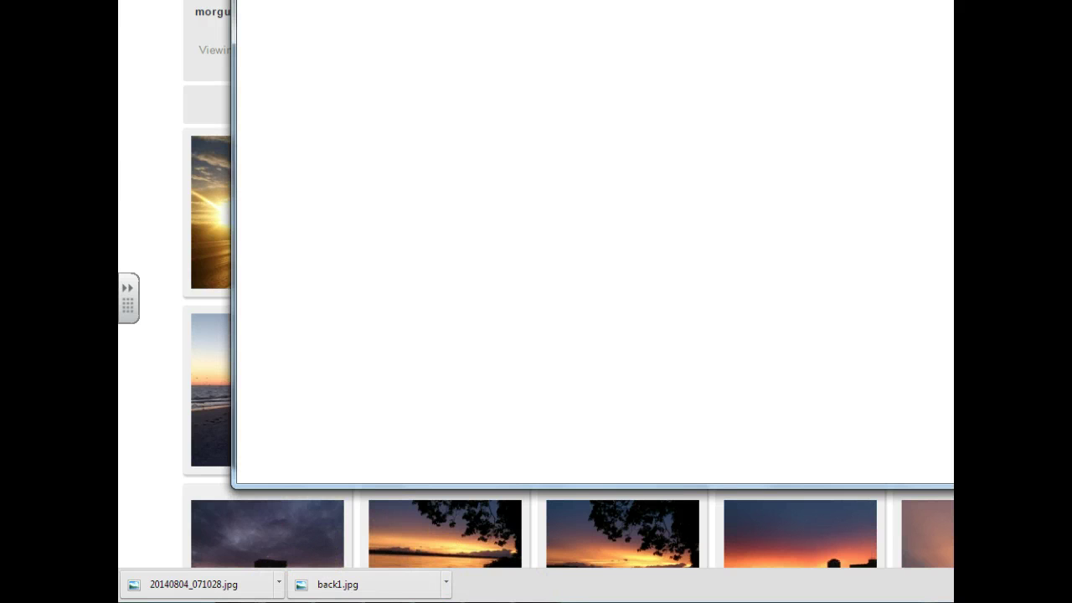
left_click(186, 543)
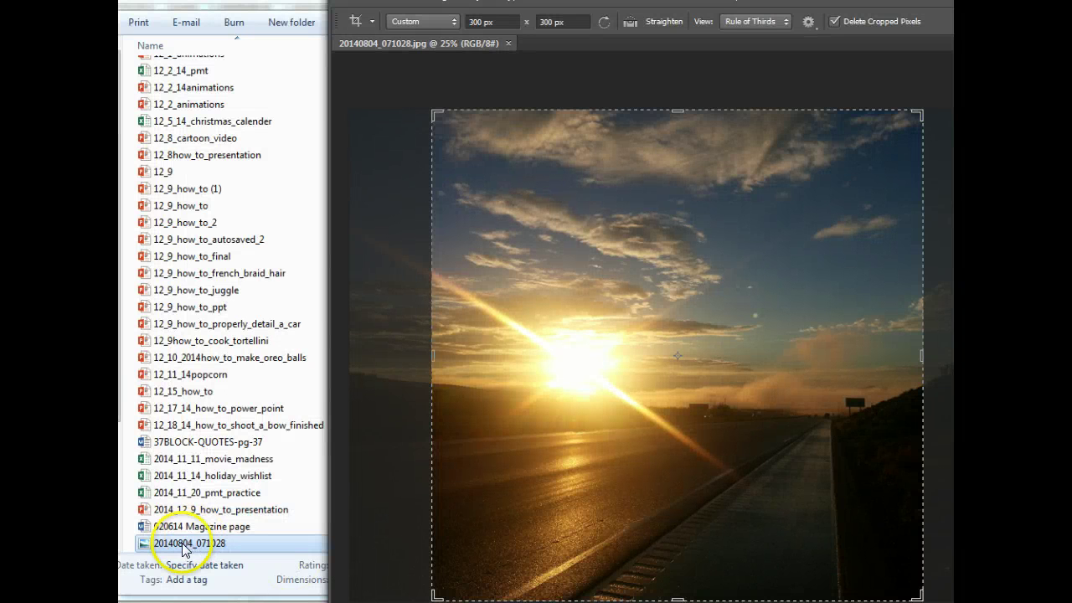
left_click(379, 491)
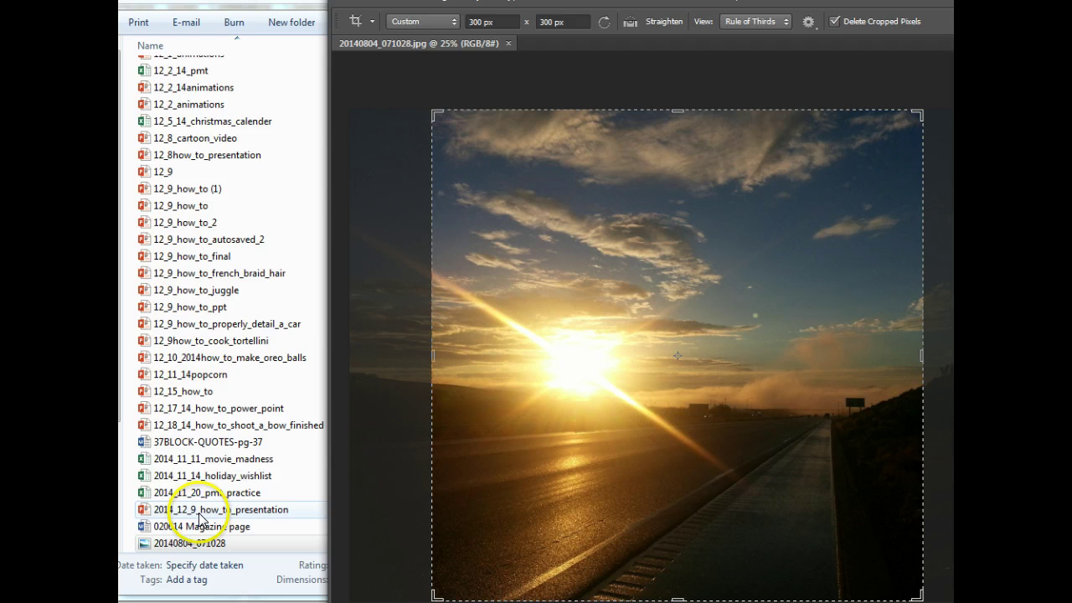
left_click(155, 546)
left_click_drag(142, 540, 369, 500)
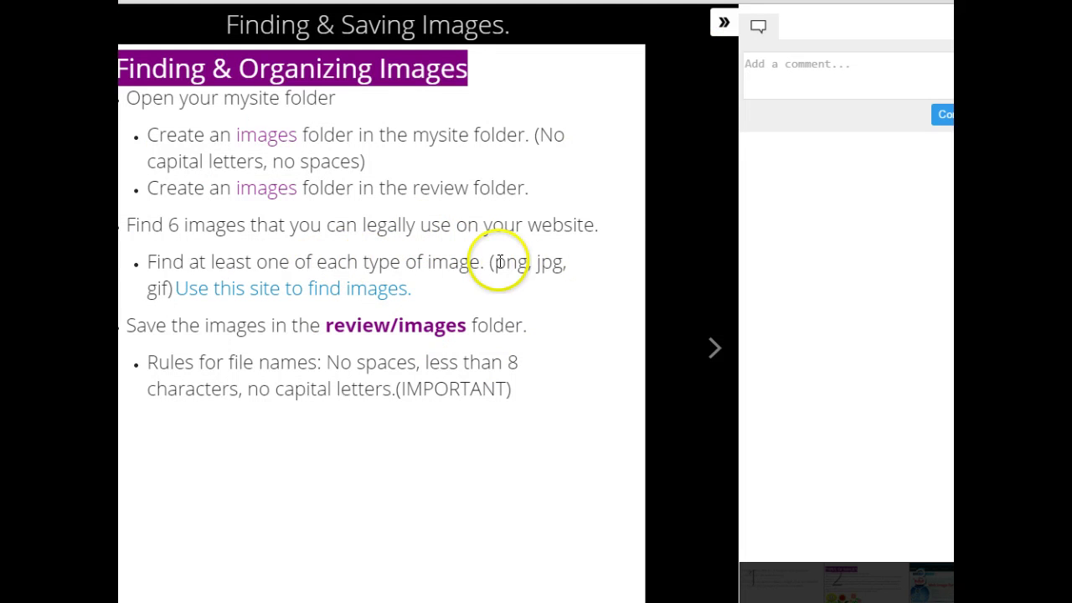
Highlight png, jpg, gif and the file-name rules, then advance to Cropping & Compressing Photos.
left_click(511, 261)
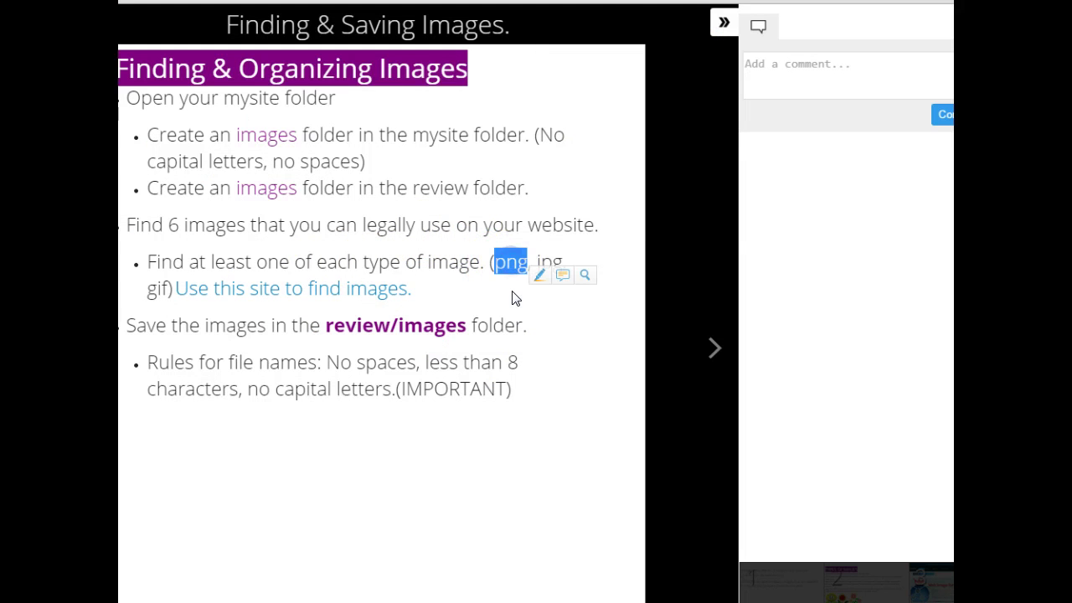
double_click(550, 261)
double_click(158, 288)
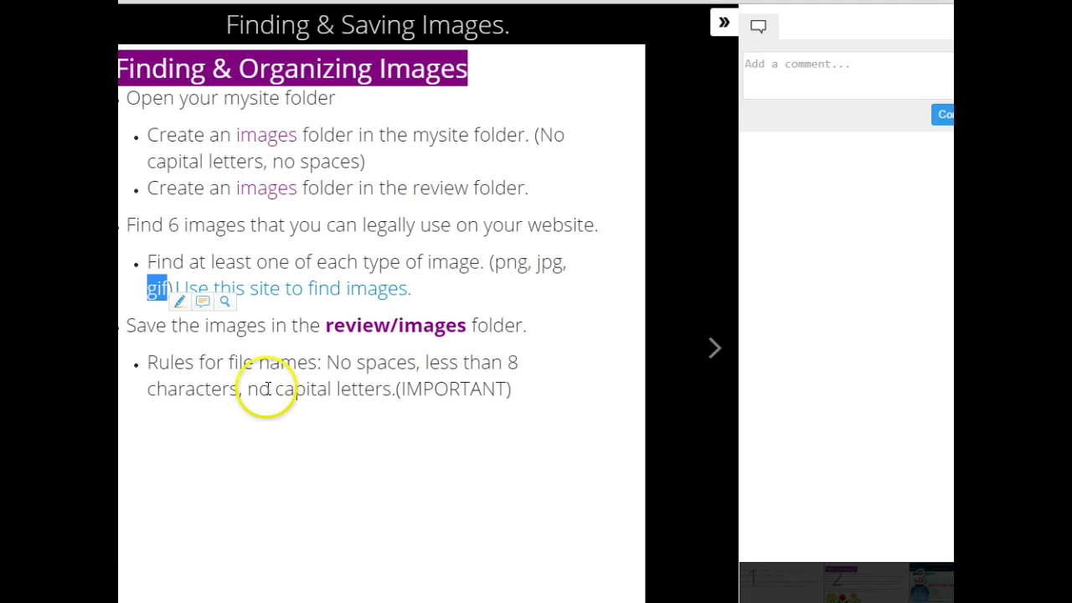
left_click_drag(170, 362, 548, 386)
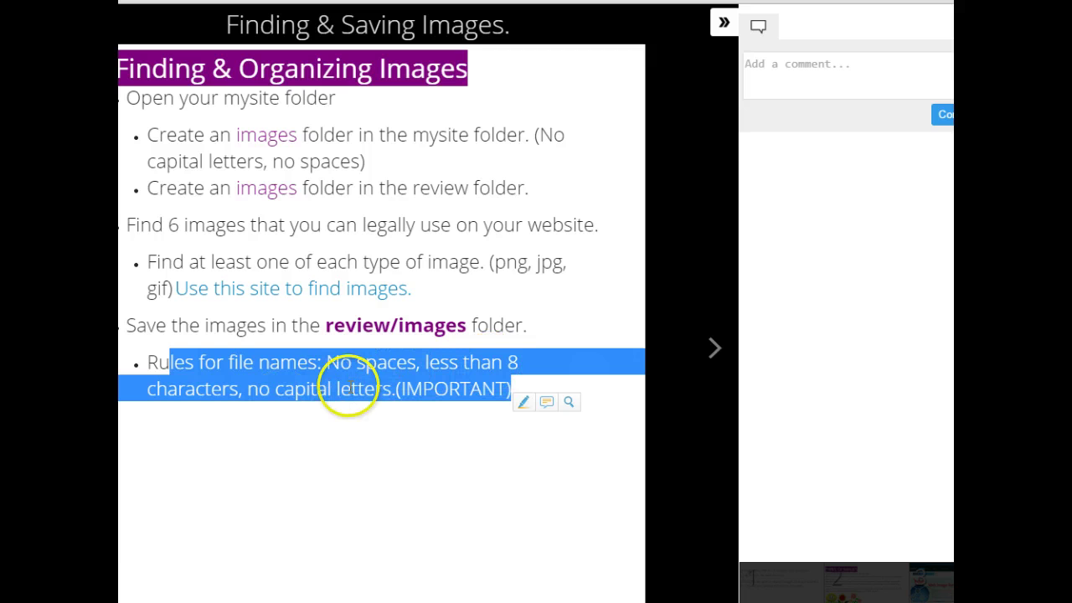
left_click(710, 348)
left_click(709, 347)
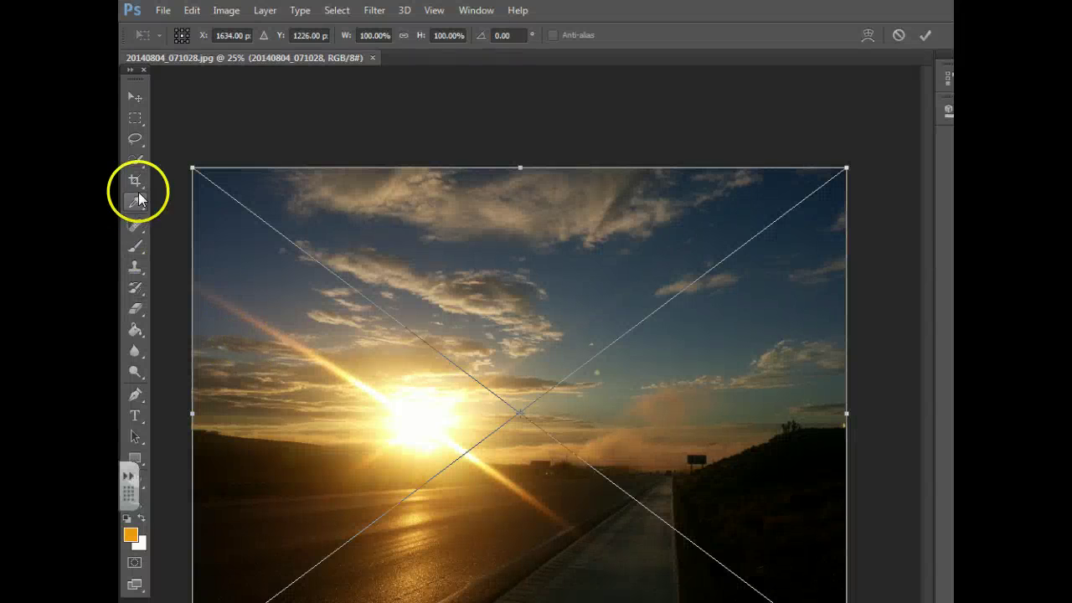
Place the sunset photo and set the Crop tool to 200 px by 200 px.
left_click(137, 182)
left_click(496, 309)
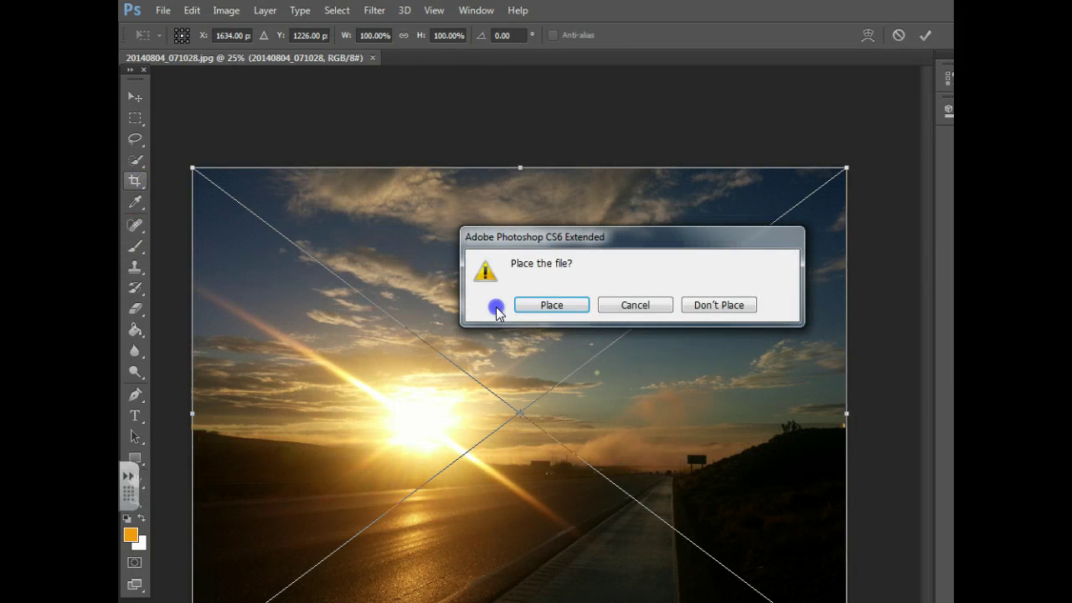
left_click(549, 305)
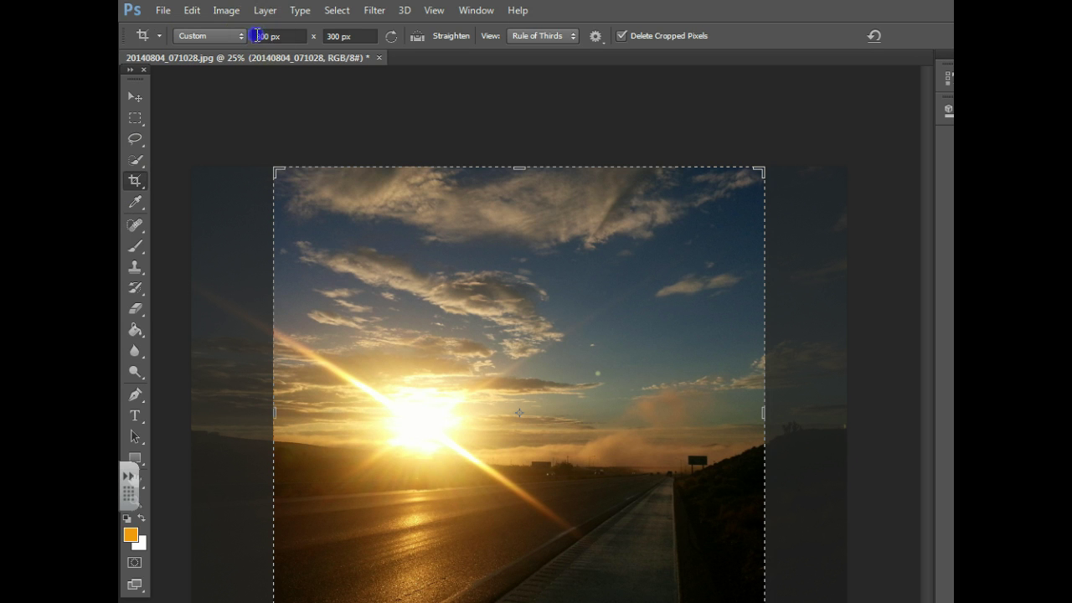
type("2")
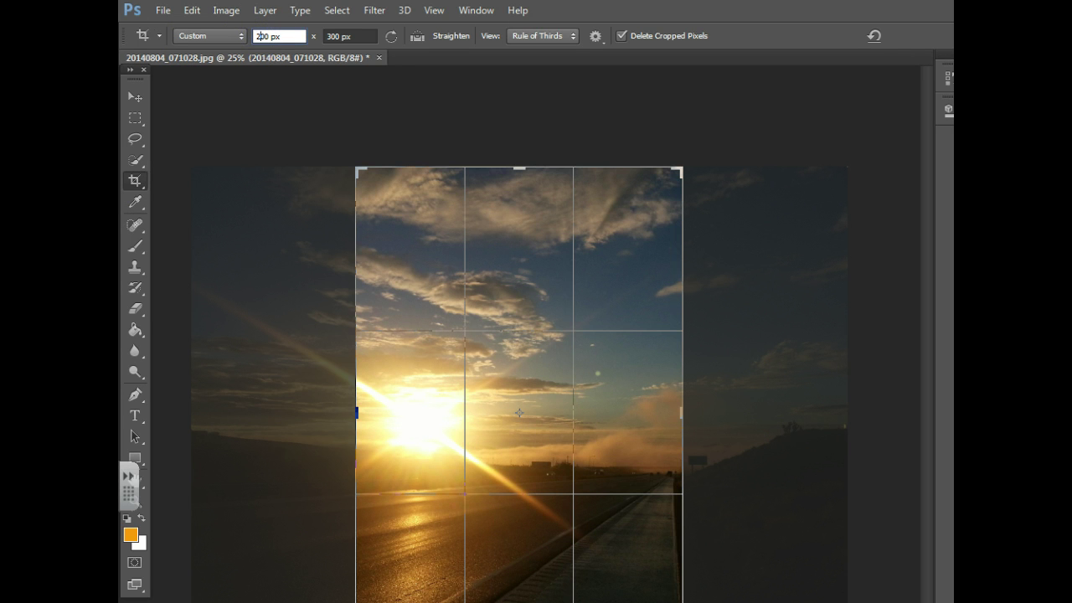
left_click(333, 37)
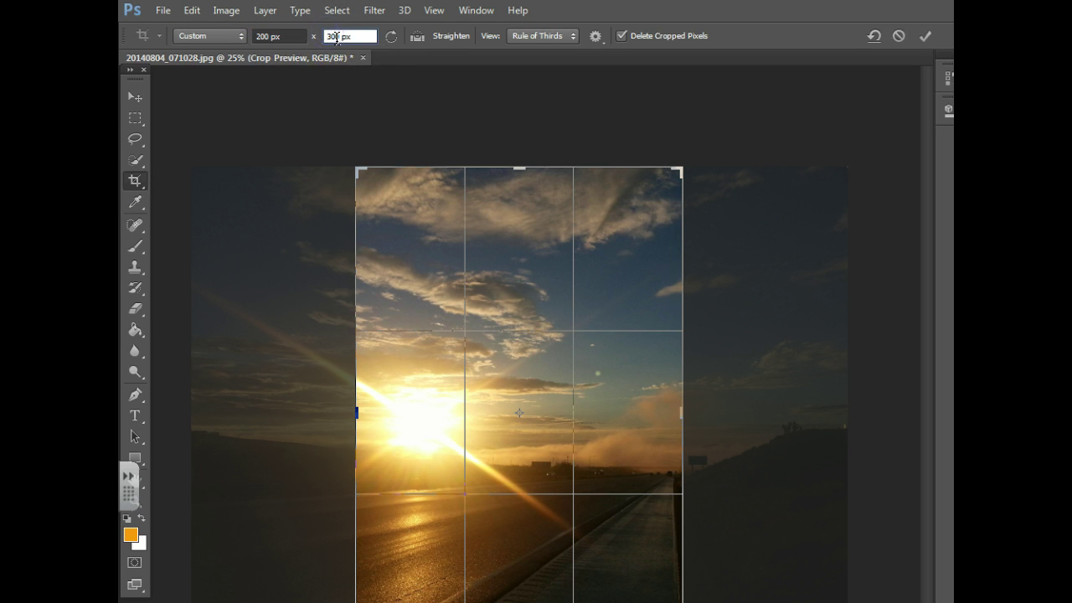
type("2")
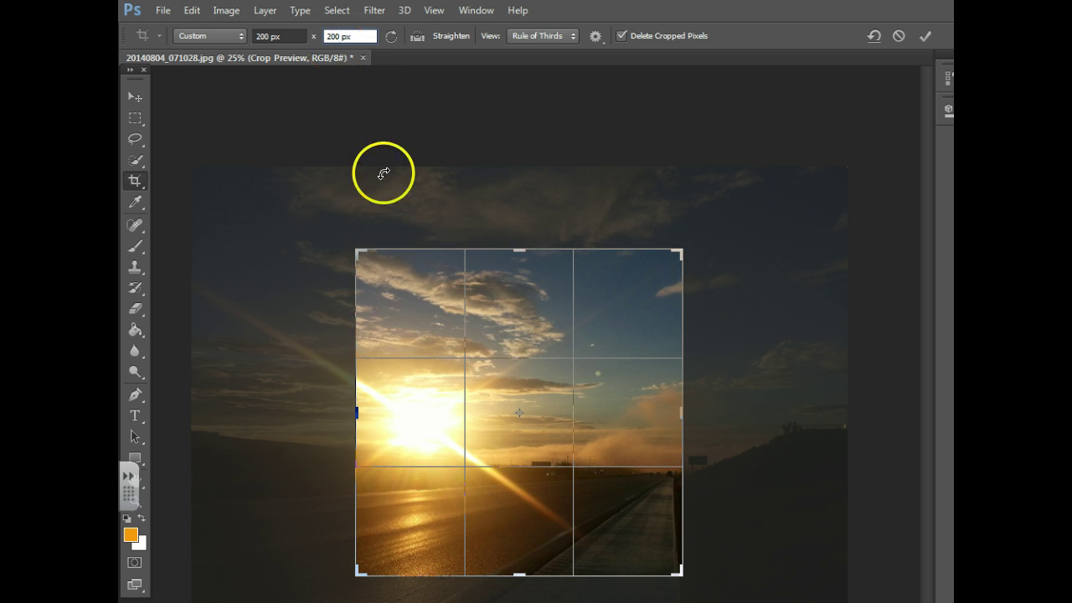
Position the photo so the sun and road fill the square, then commit the crop.
left_click_drag(537, 329, 577, 260)
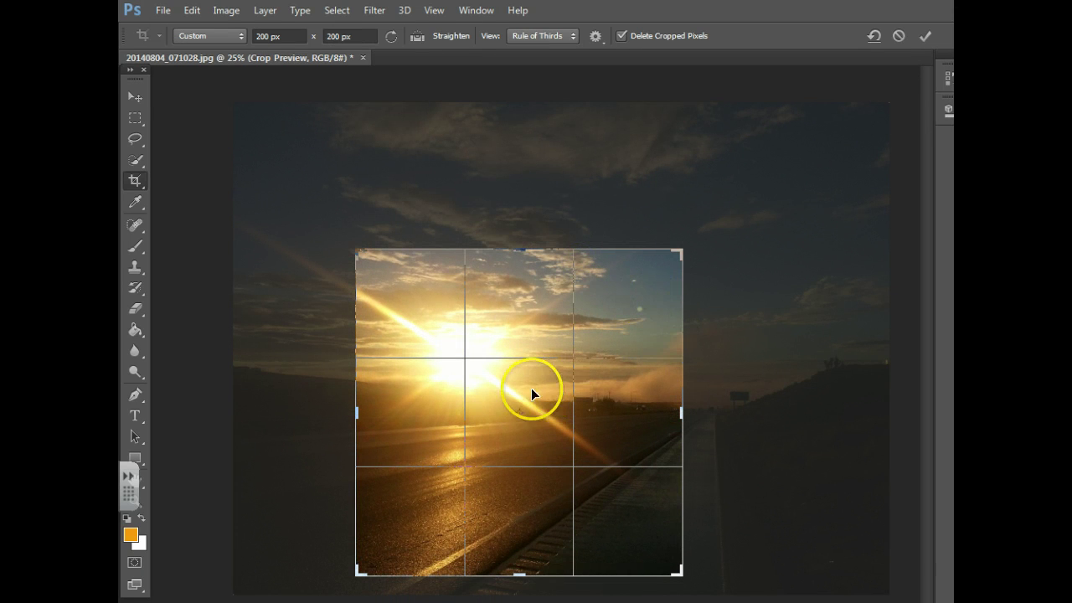
scroll(534, 377, "down", 5)
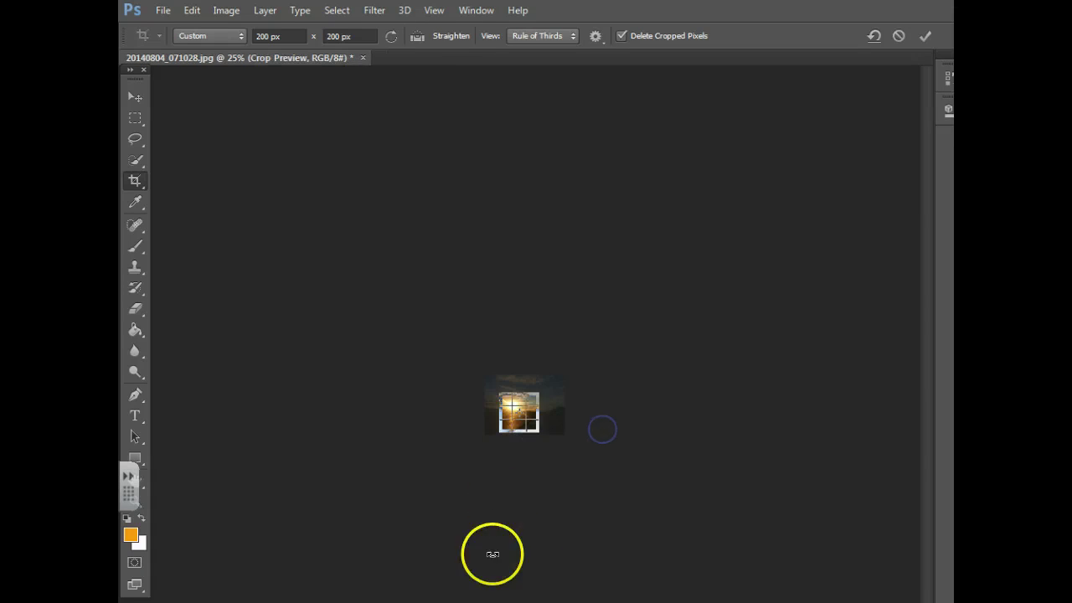
scroll(534, 568, "up", 3)
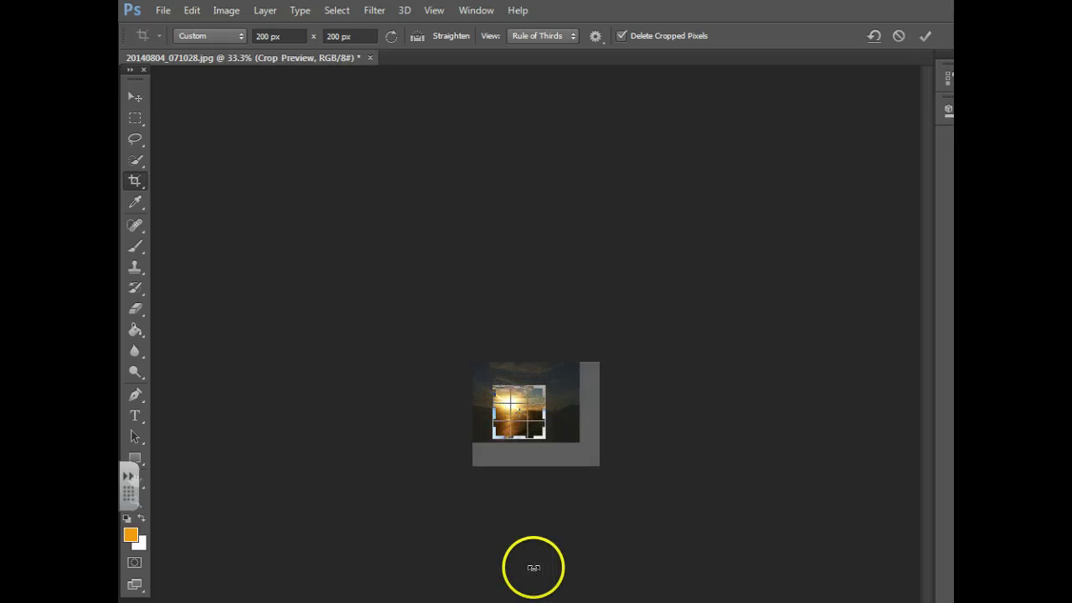
scroll(533, 568, "up", 1)
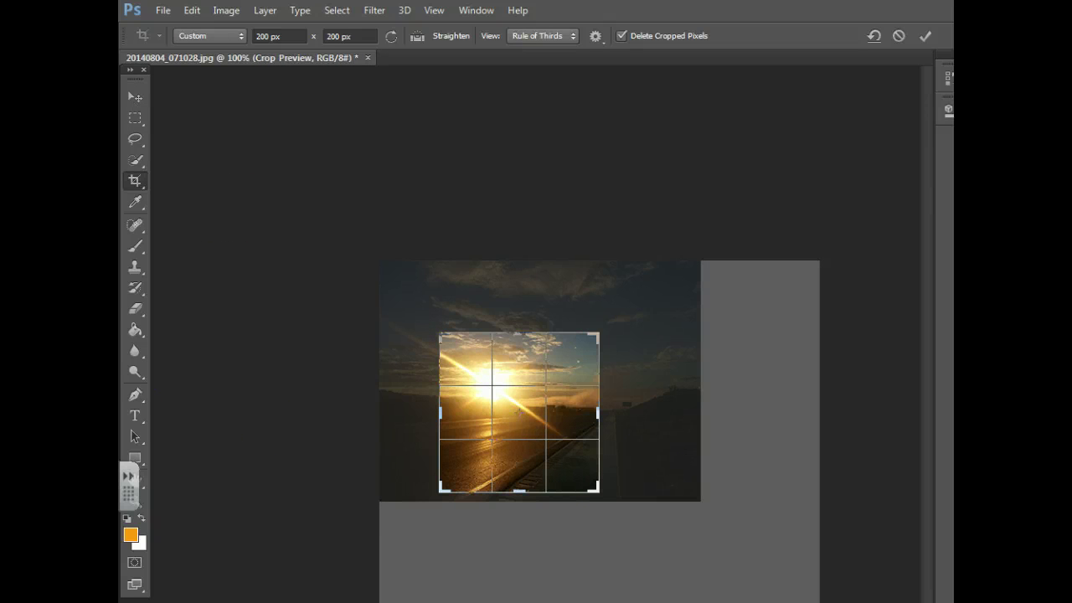
left_click(149, 101)
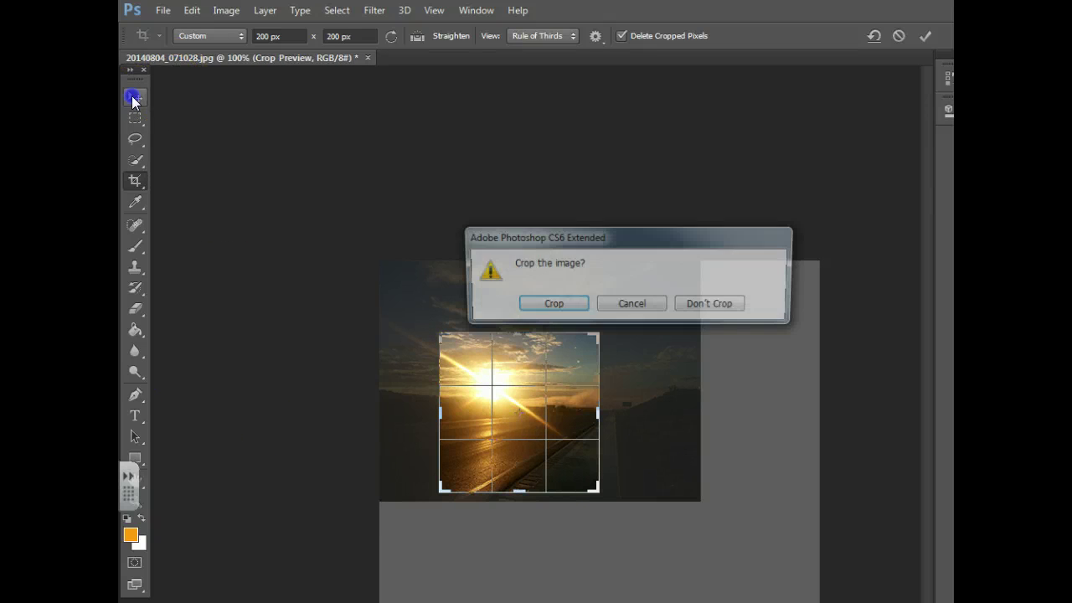
left_click(714, 306)
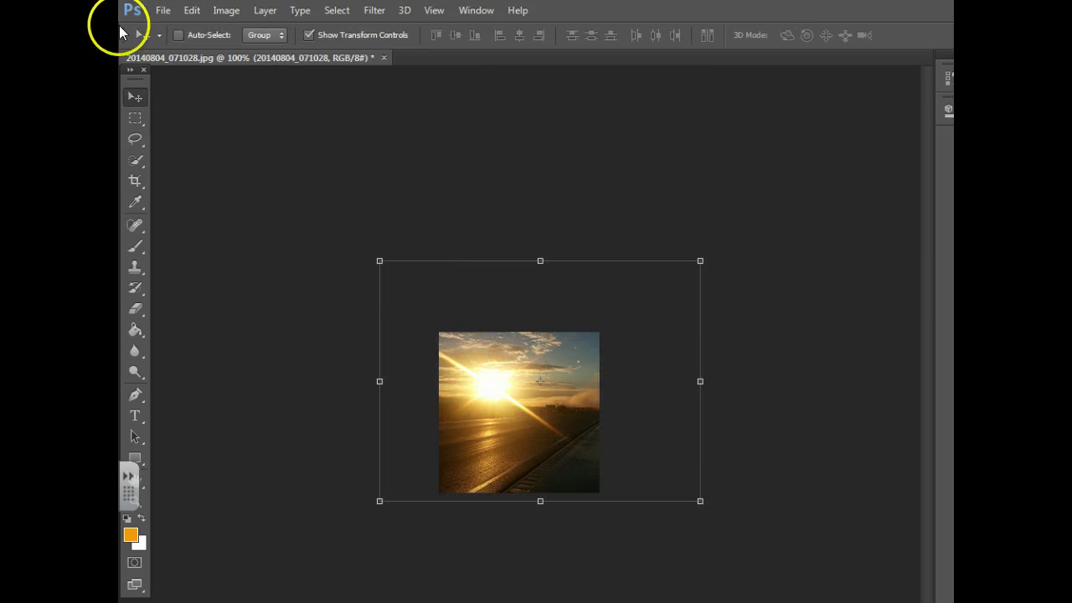
Save the cropped photo as sunset.jpg in JPEG format into the images folder.
left_click(163, 11)
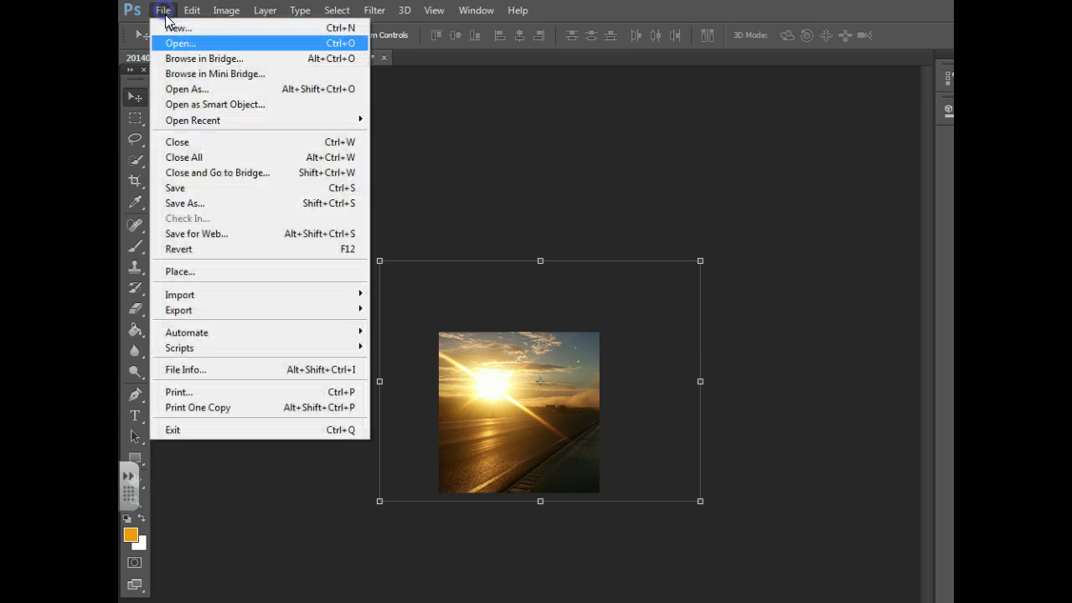
left_click(196, 204)
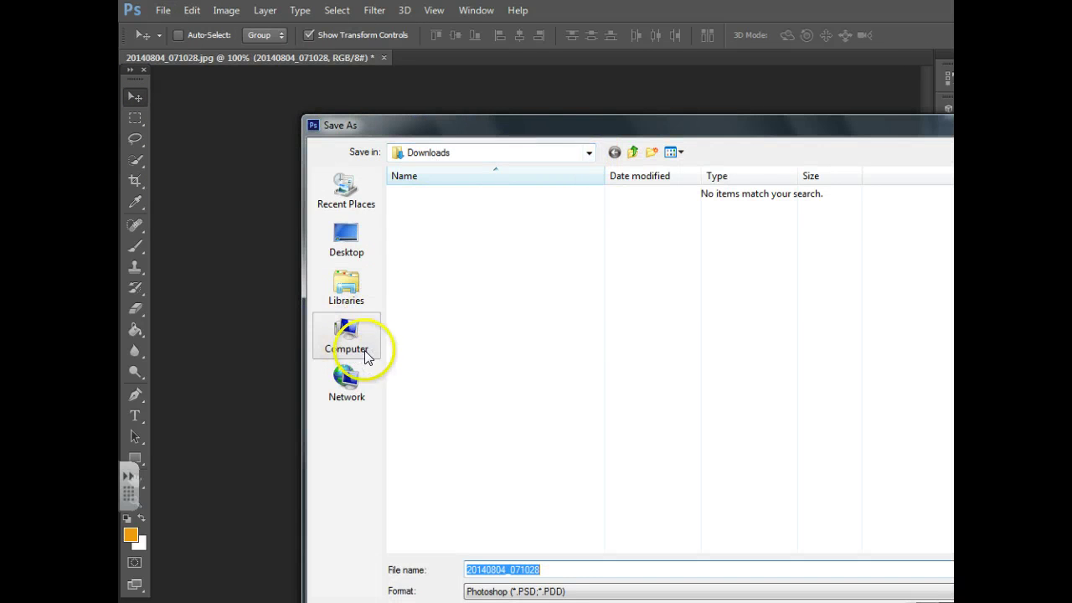
left_click(588, 152)
left_click(457, 414)
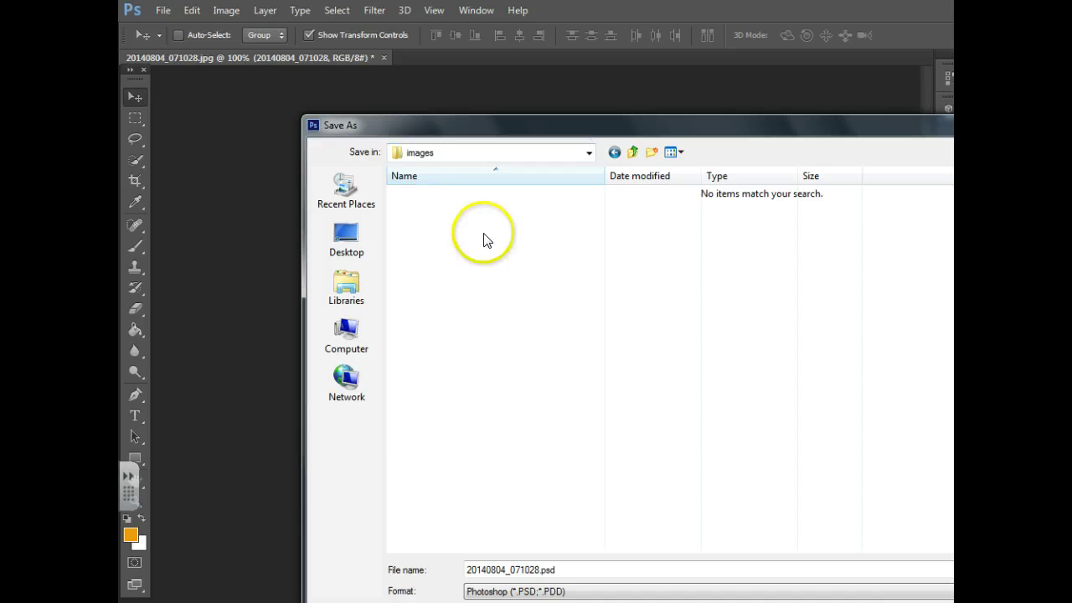
left_click(589, 152)
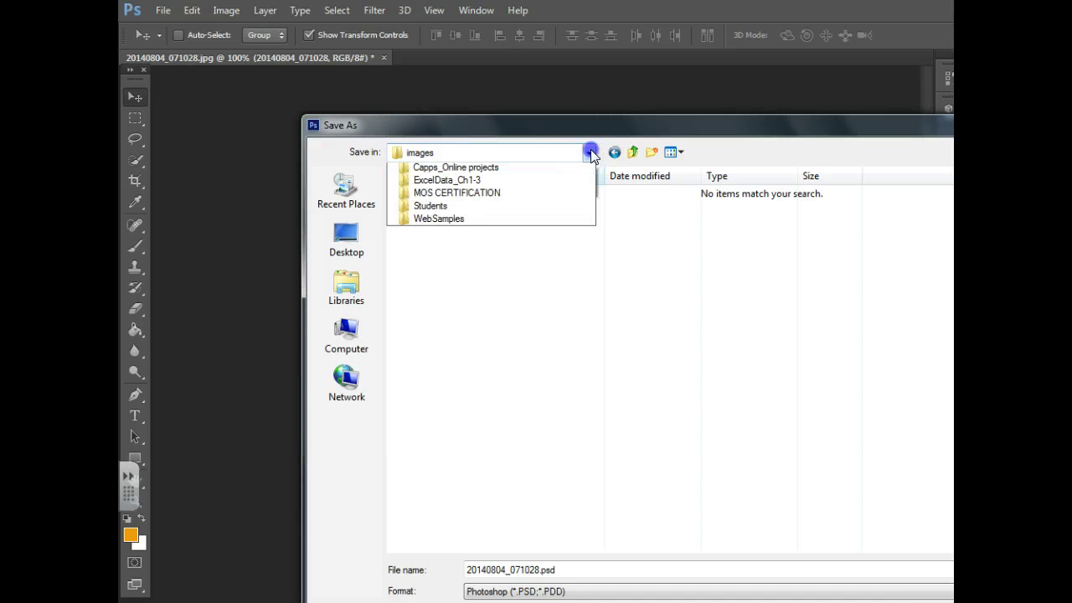
left_click(465, 337)
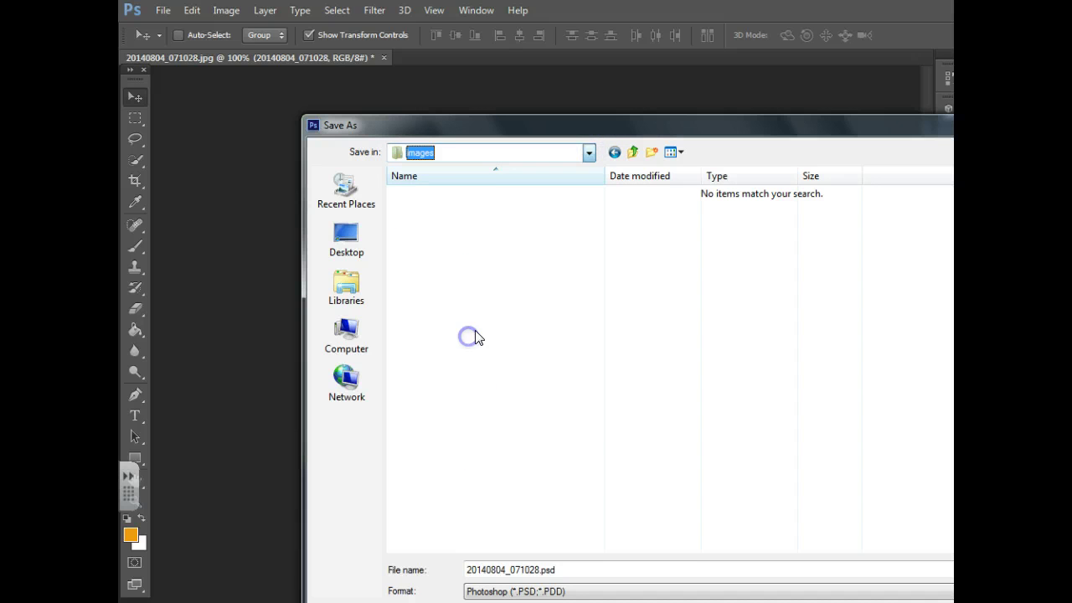
double_click(515, 569)
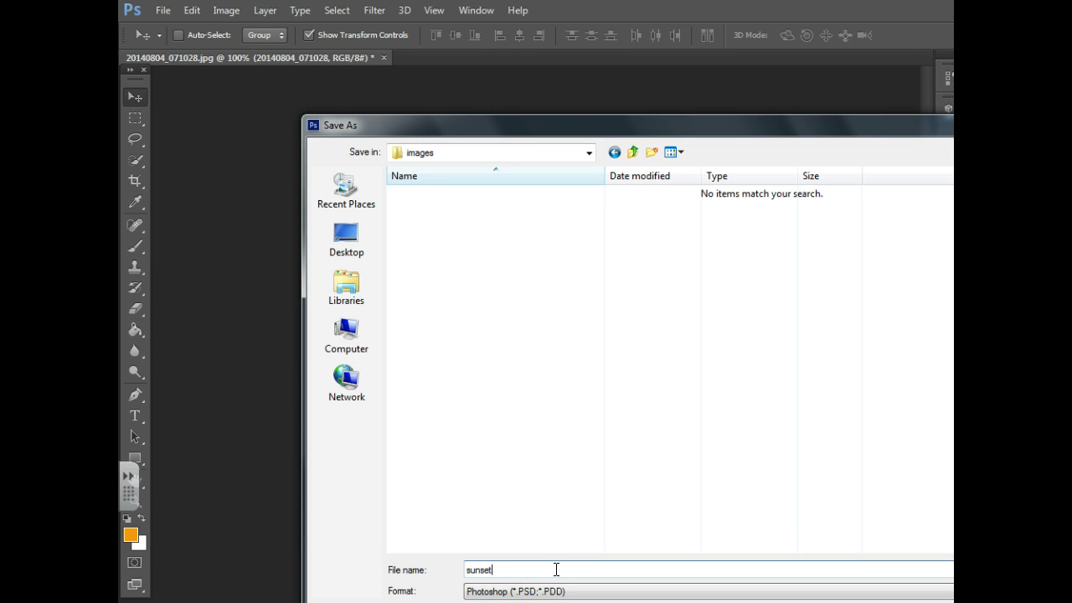
left_click_drag(476, 594, 517, 453)
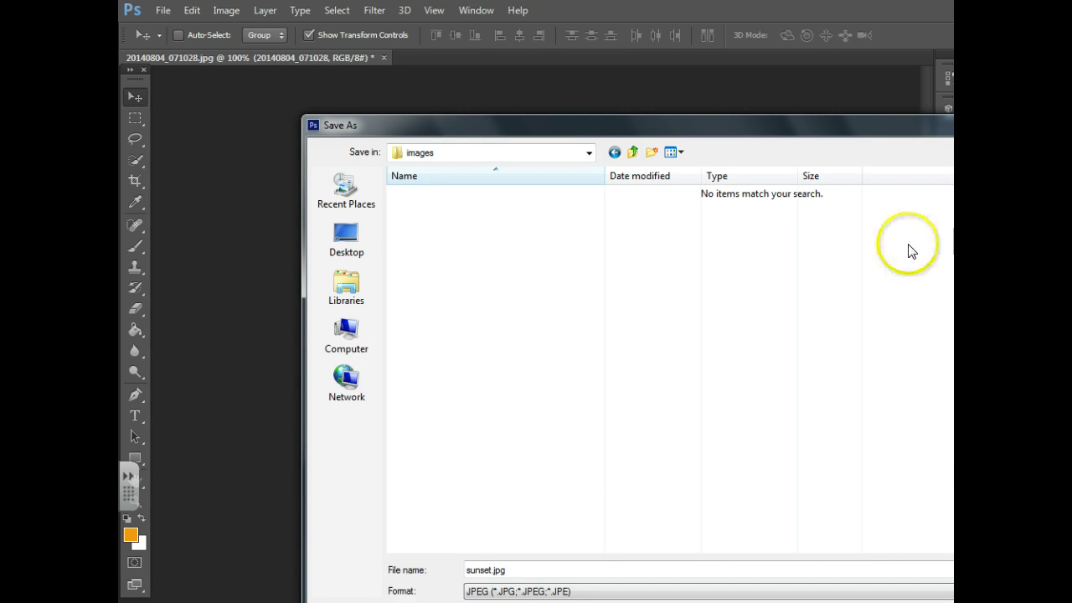
left_click_drag(823, 116, 821, 119)
left_click_drag(753, 107, 656, 41)
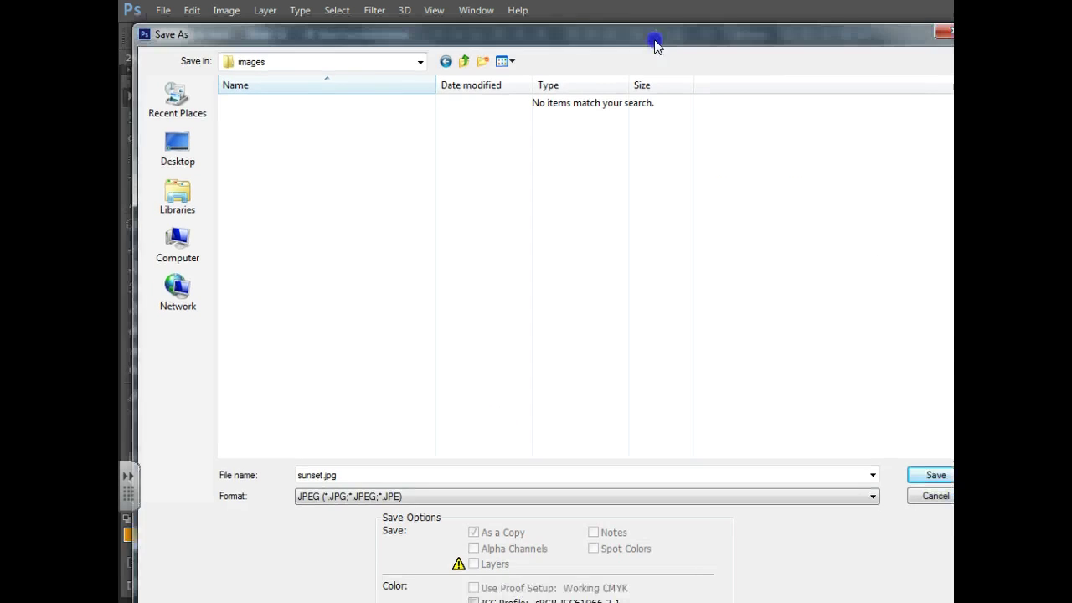
left_click(933, 475)
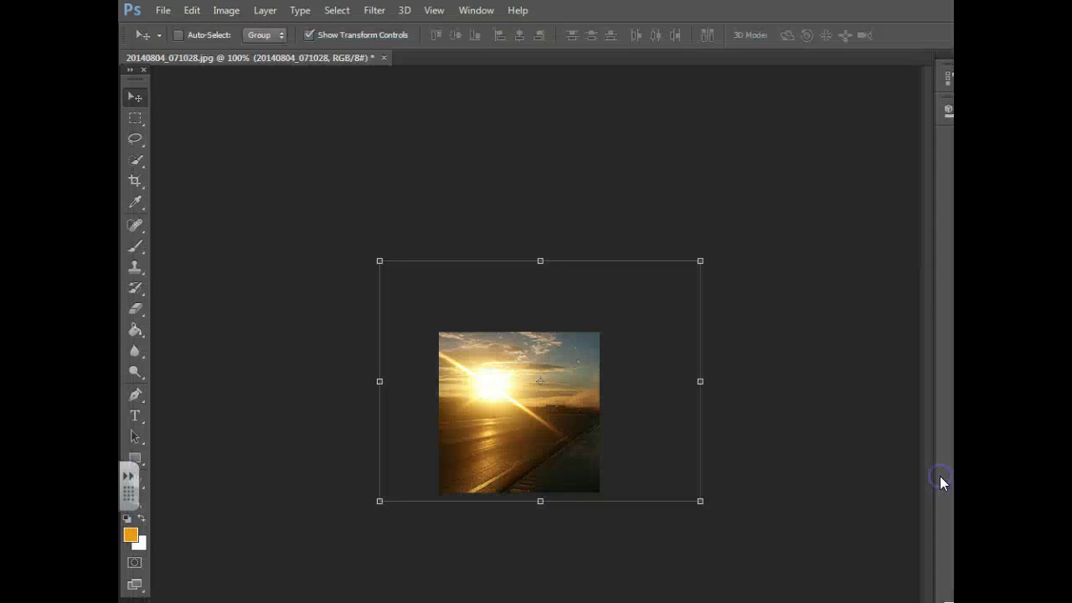
Set JPEG Quality to 5 (Medium) and confirm the JPEG Options.
left_click_drag(732, 177, 737, 283)
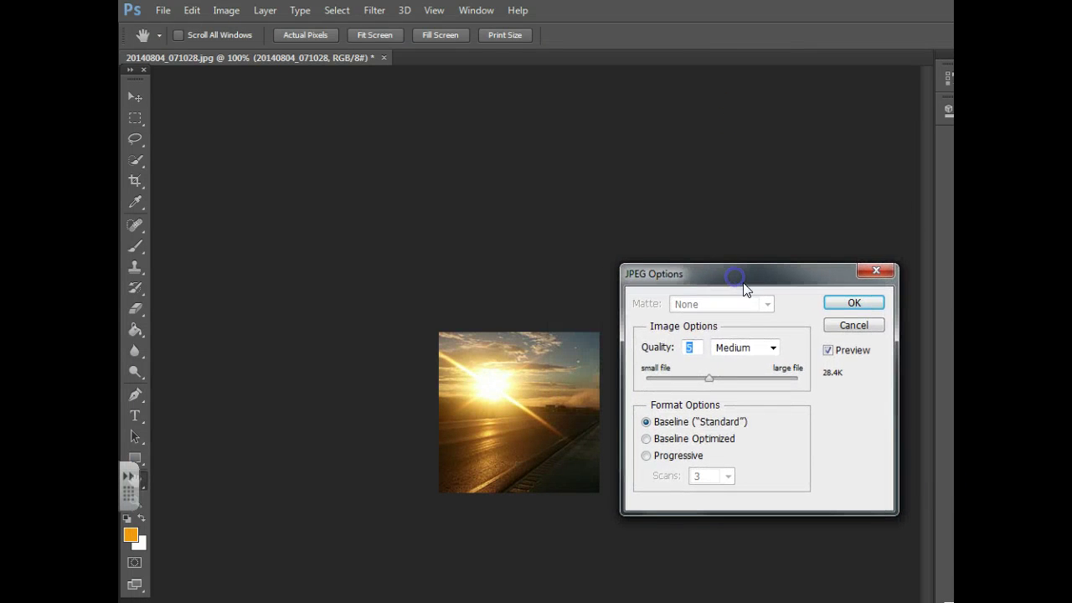
left_click(709, 384)
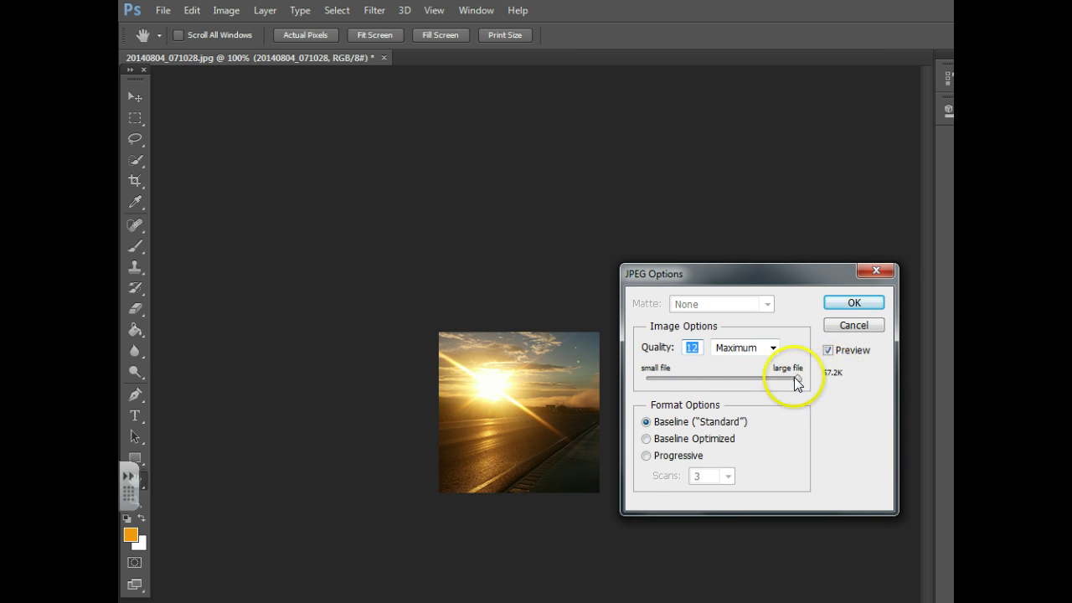
left_click_drag(798, 384, 647, 378)
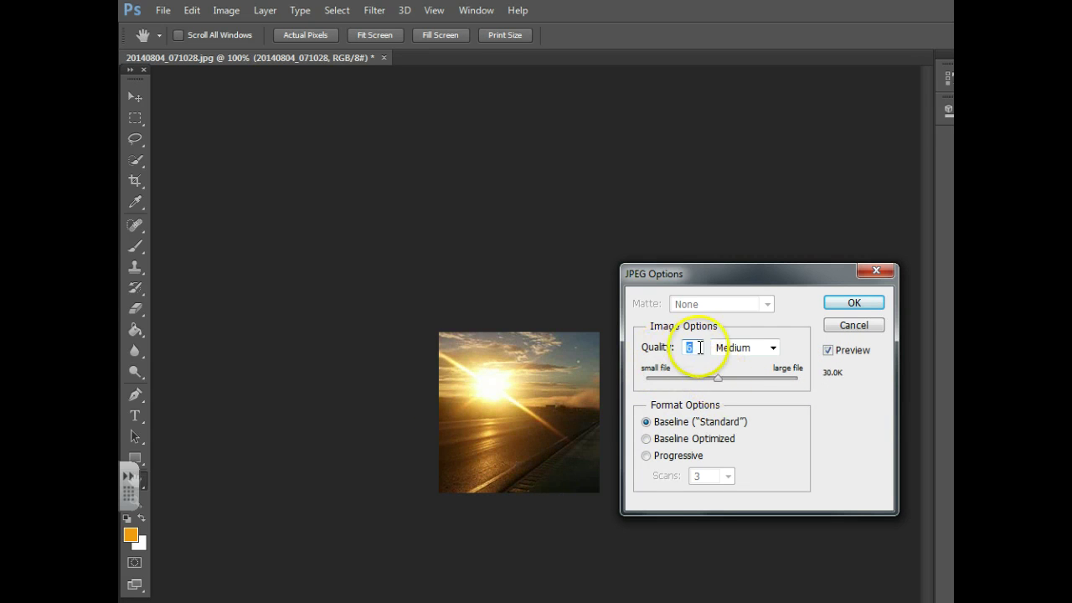
left_click(709, 378)
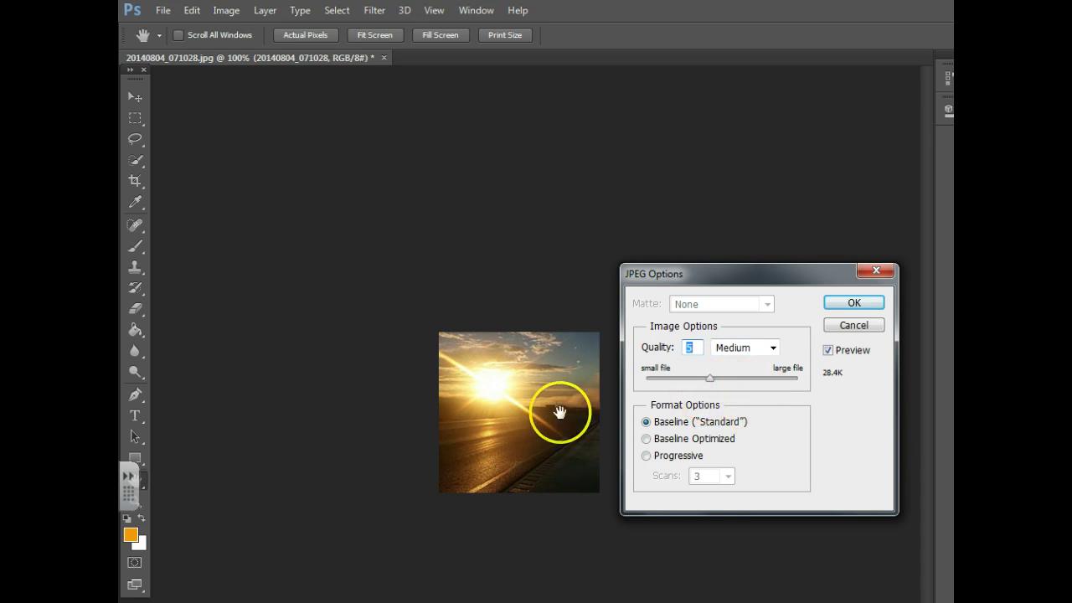
left_click(857, 303)
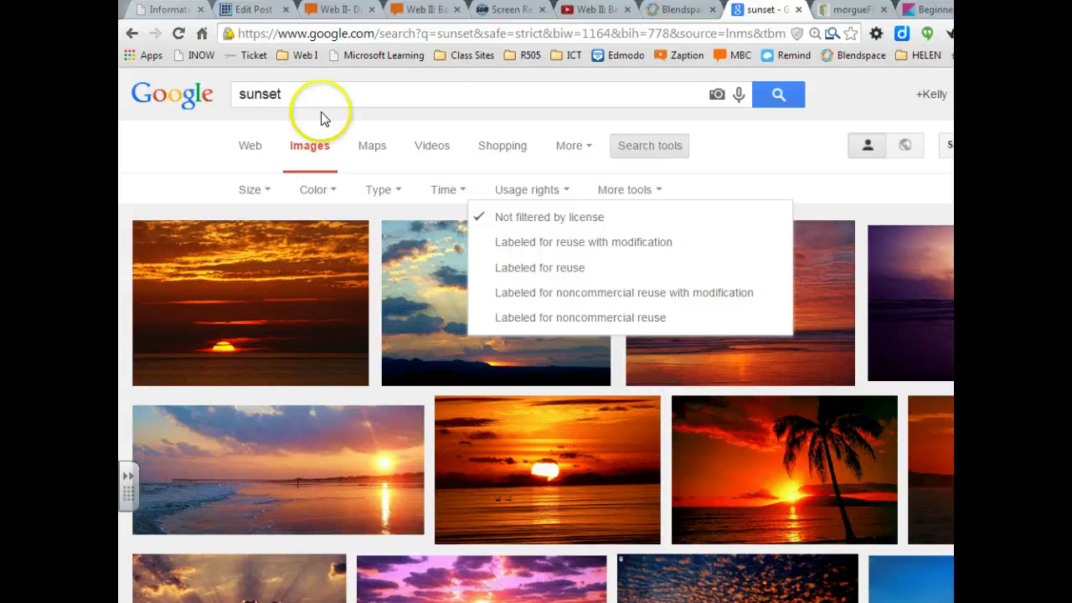
Display the Usage rights license options for the Google Images sunset results.
double_click(262, 94)
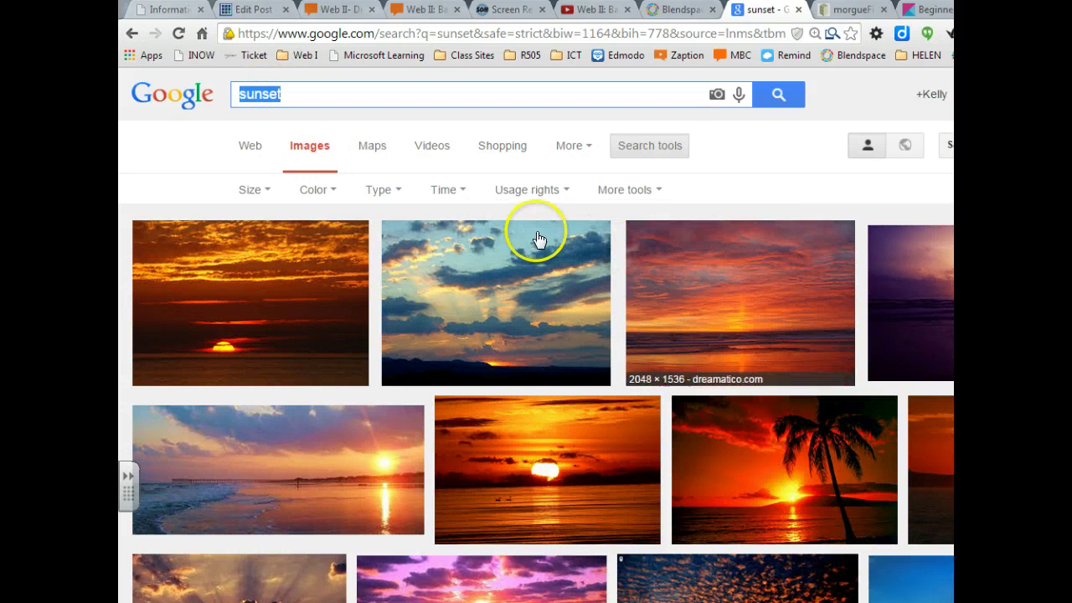
left_click(556, 191)
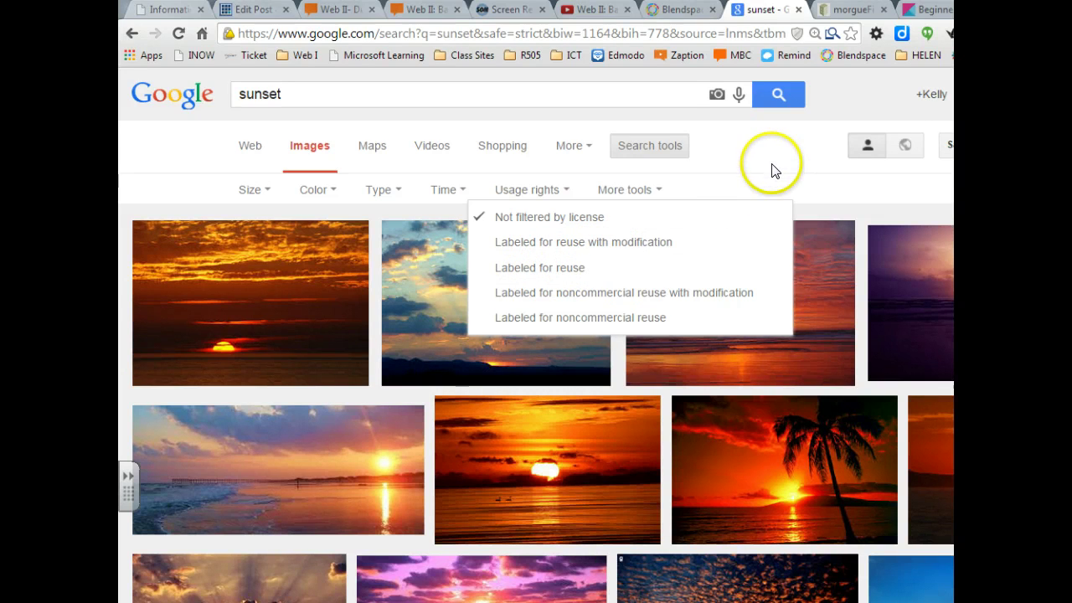
left_click(842, 10)
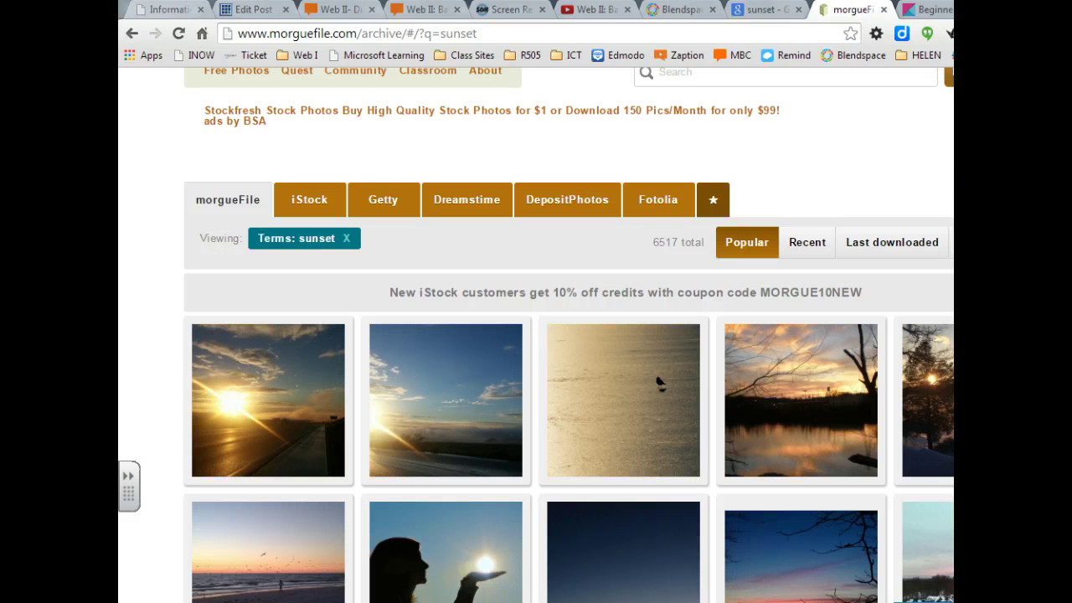
left_click(748, 10)
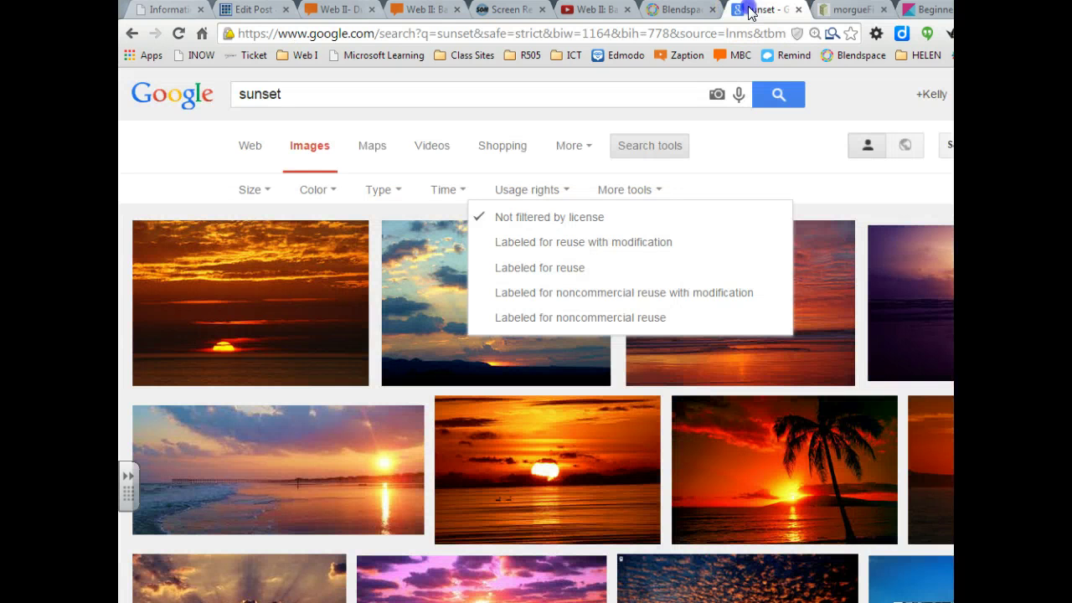
left_click(745, 171)
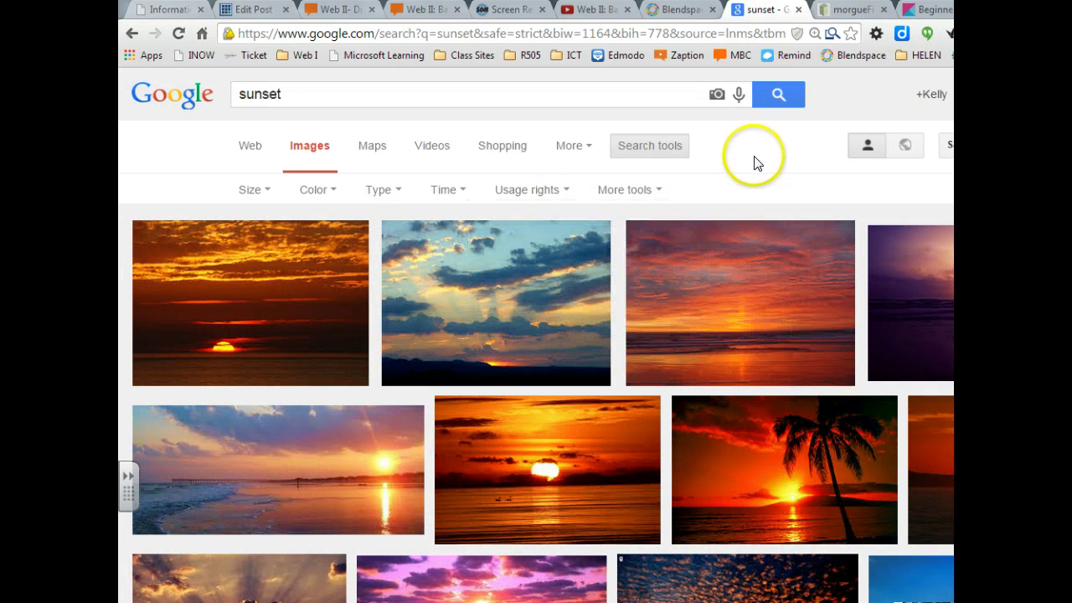
left_click(627, 192)
left_click(537, 193)
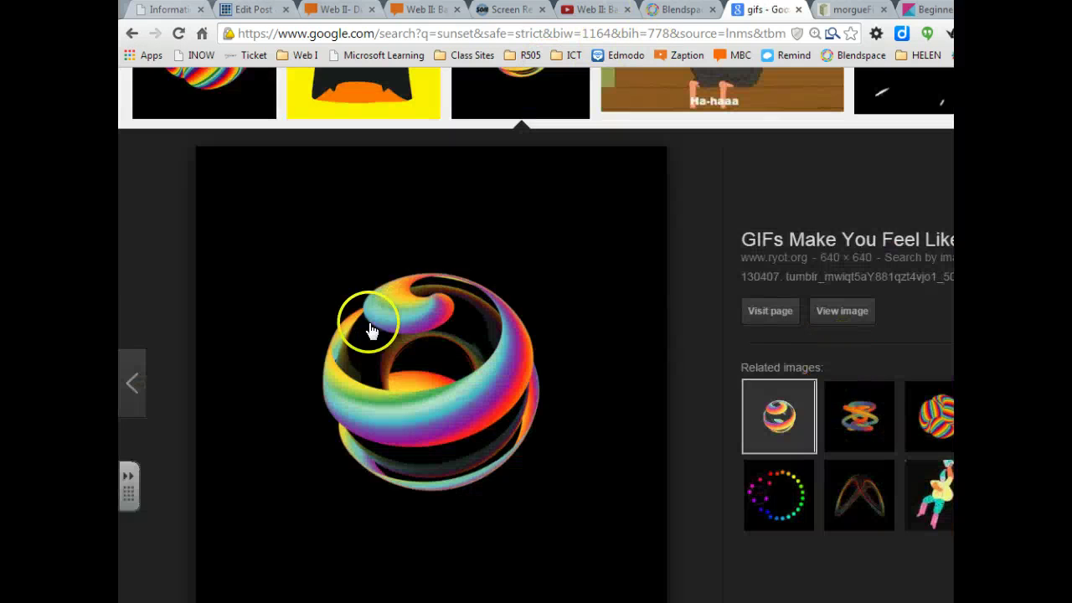
Save the rainbow spiral GIF from the Google Images results via its right-click Save image as.
scroll(503, 243, "up", 3)
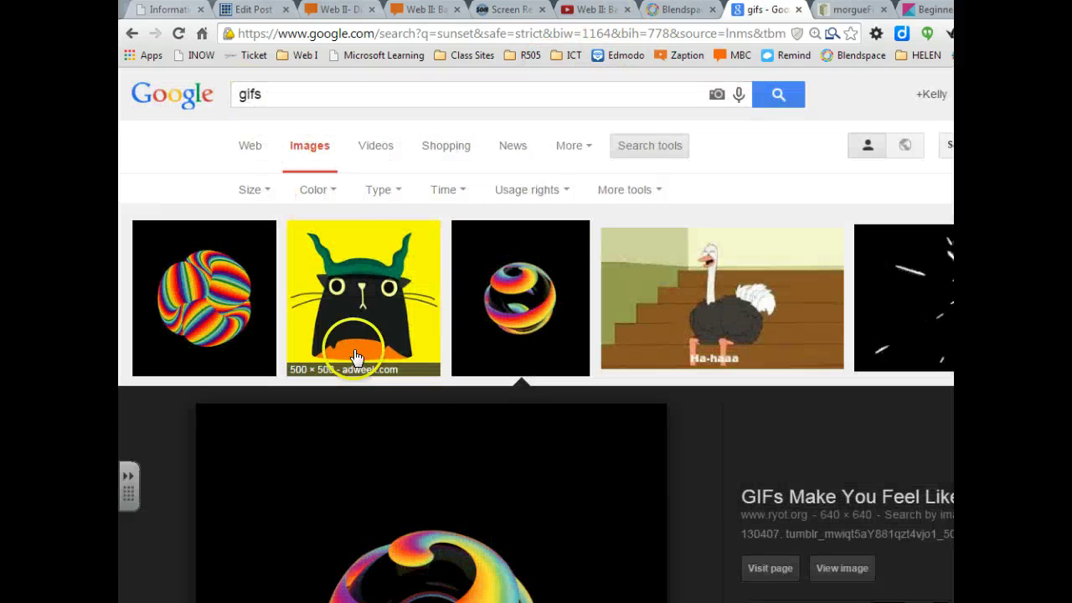
scroll(435, 361, "down", 4)
right_click(438, 295)
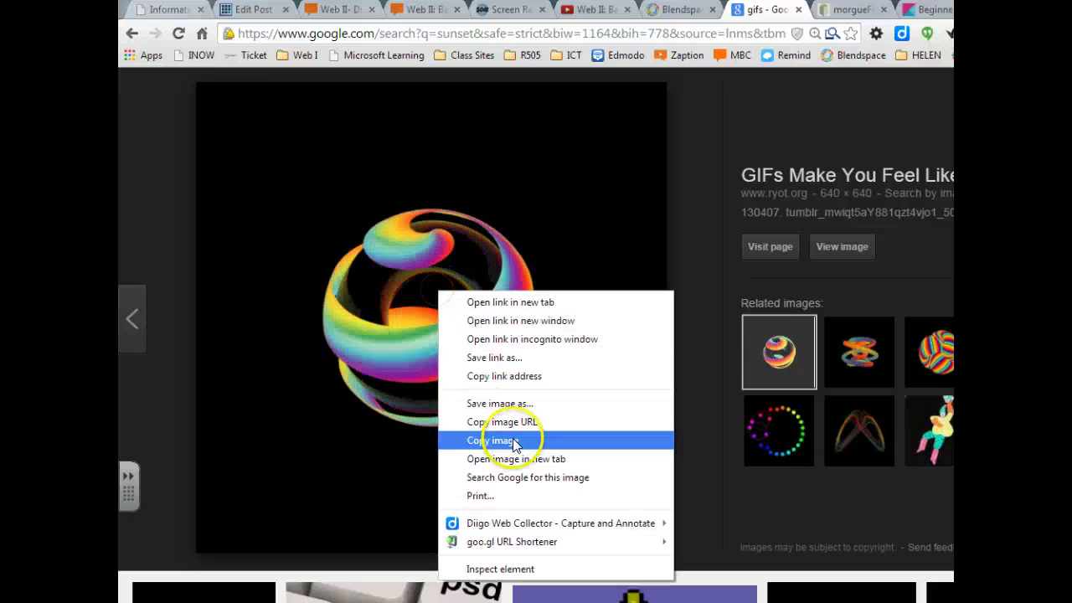
left_click(500, 402)
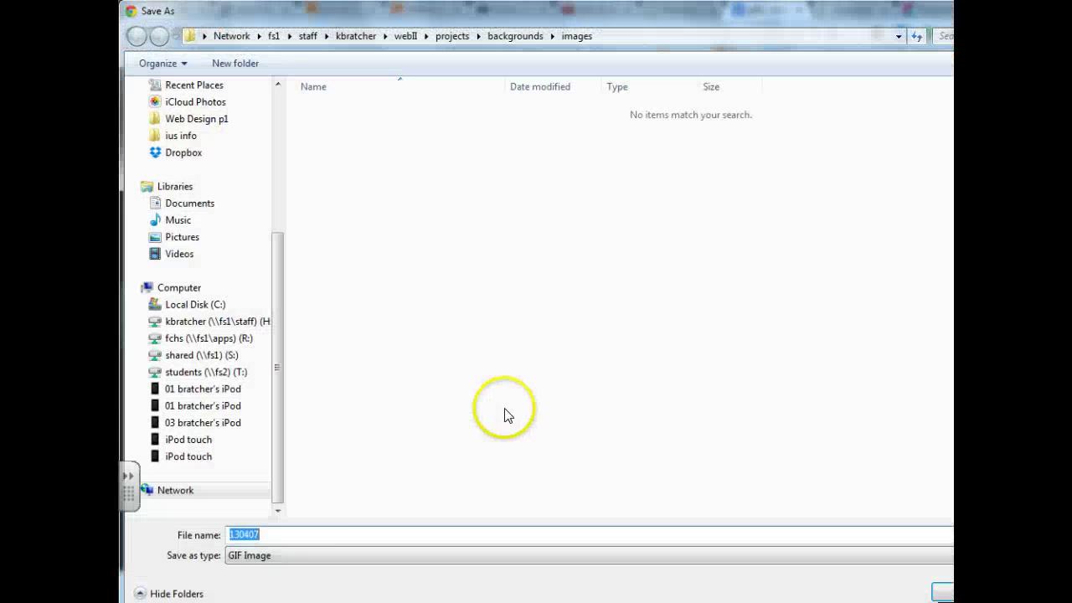